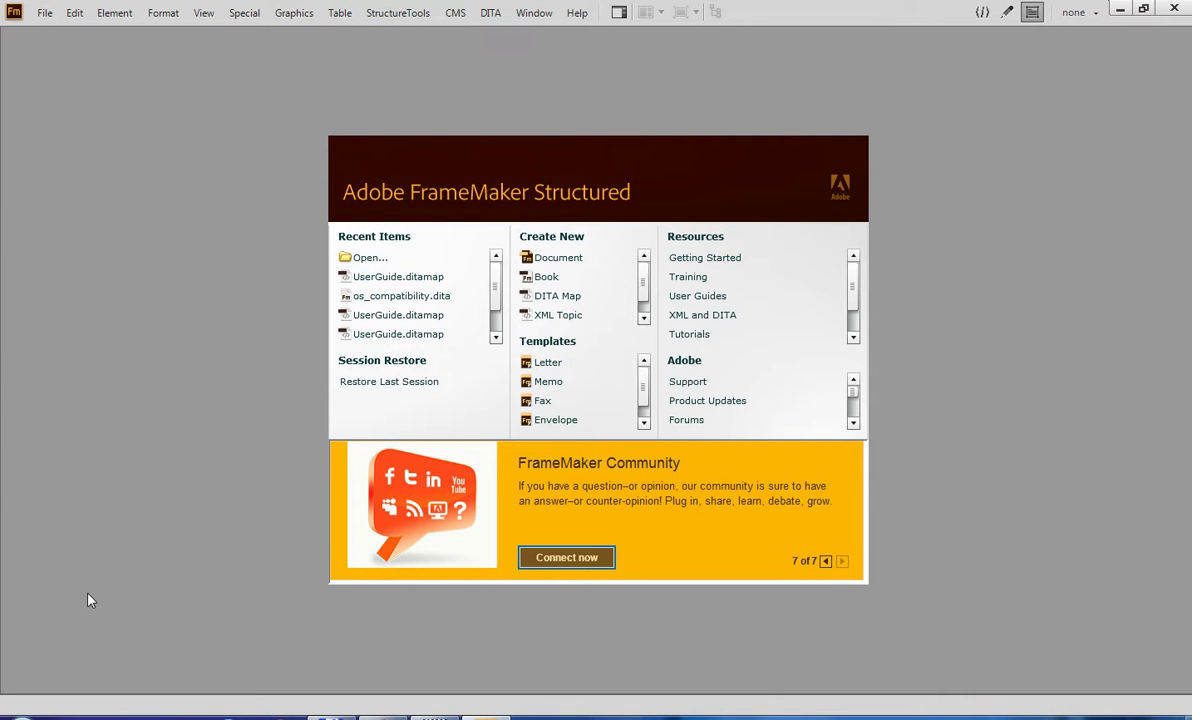
# Connect to the DITATooRep repository from the Connection Manager using the account password
pyautogui.click(465, 20)
pyautogui.click(530, 29)
pyautogui.click(406, 268)
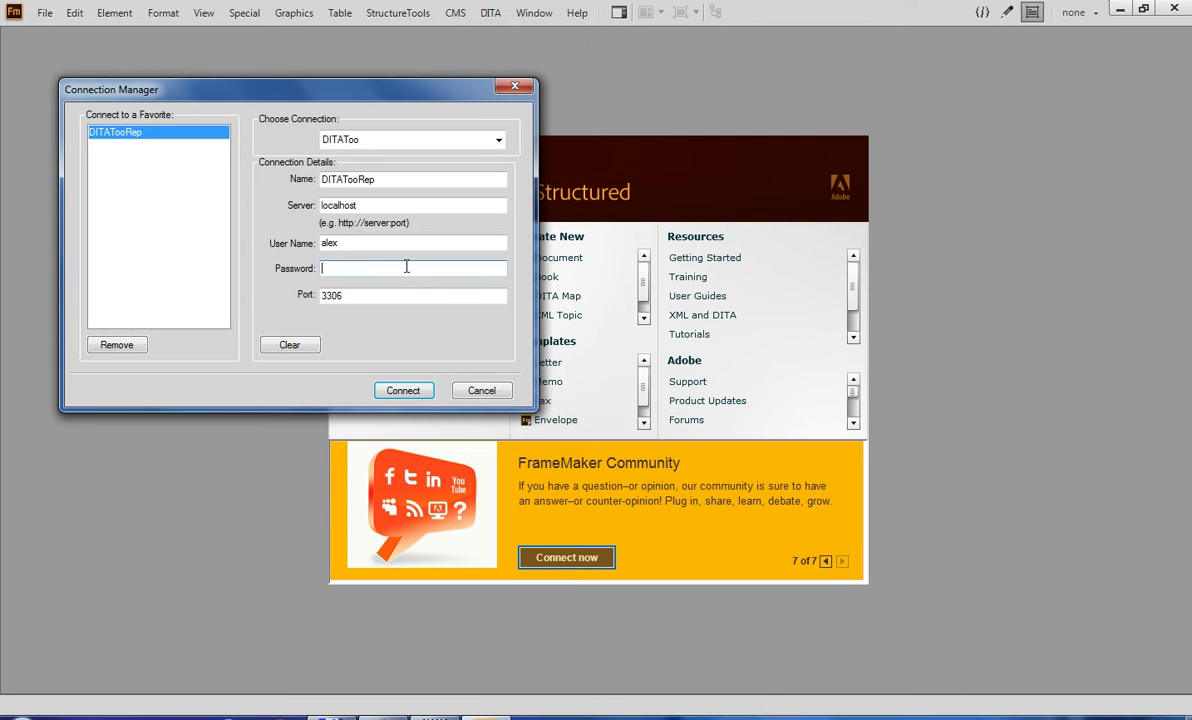
pyautogui.write('************')
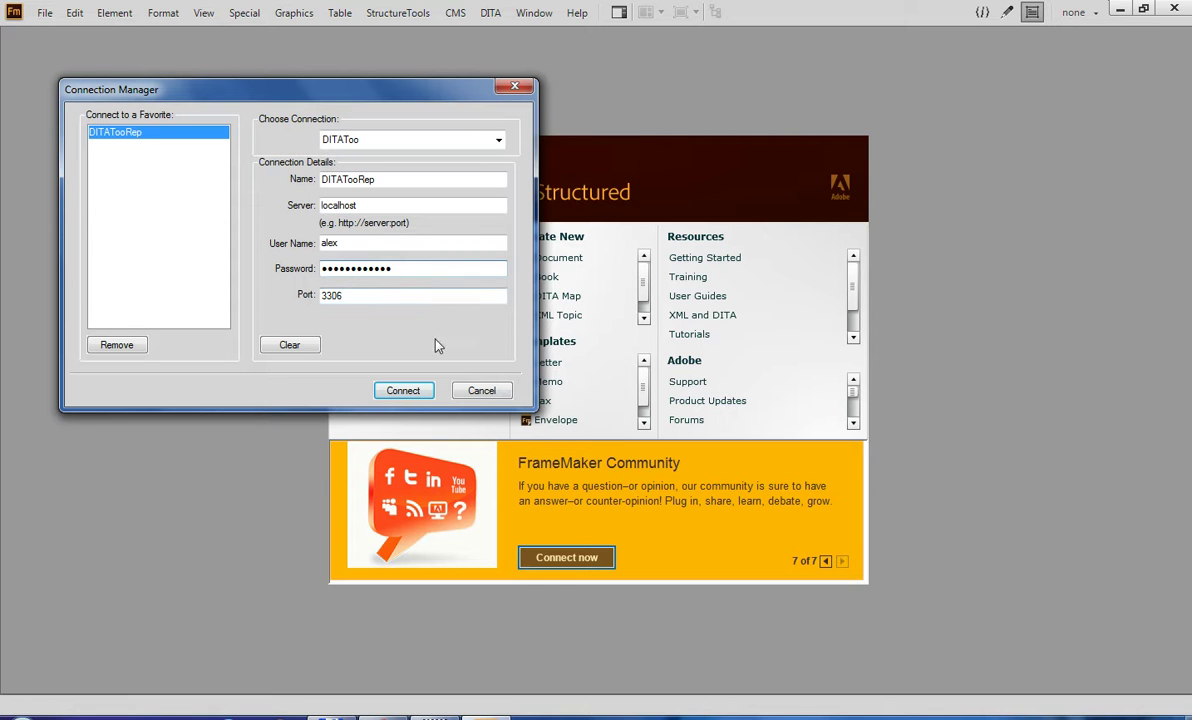
pyautogui.click(403, 391)
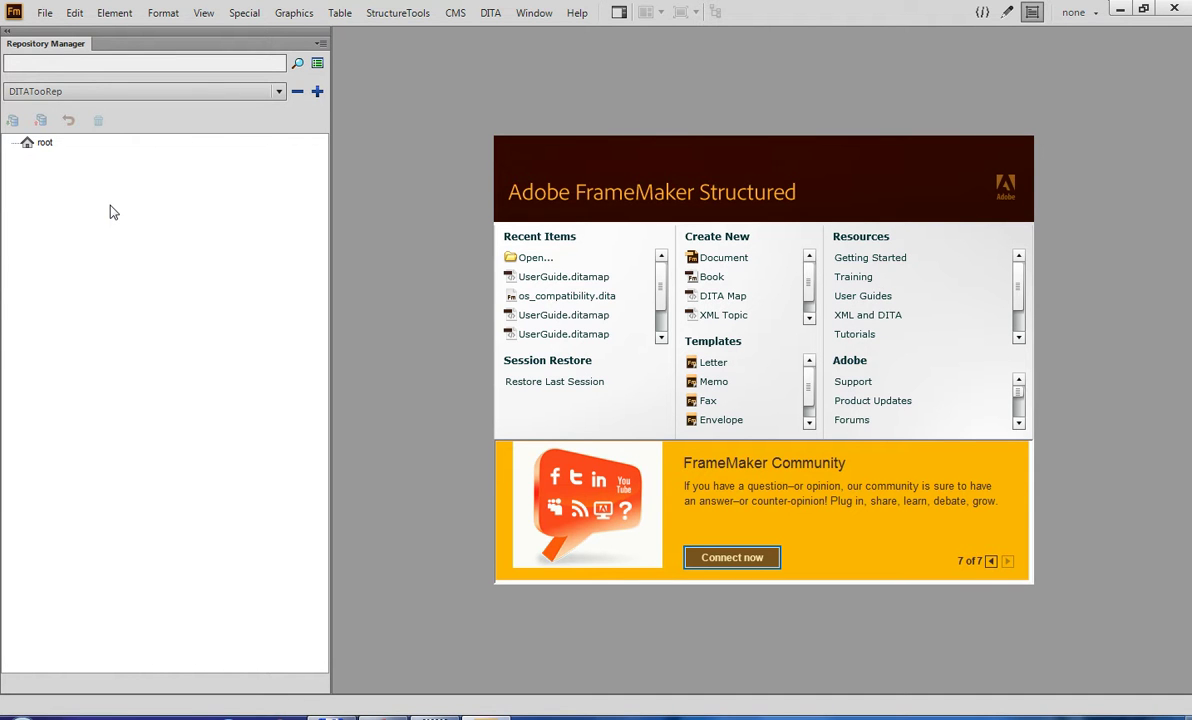
# Add a folder named 'User Guide' under the repository root
pyautogui.rightClick(37, 144)
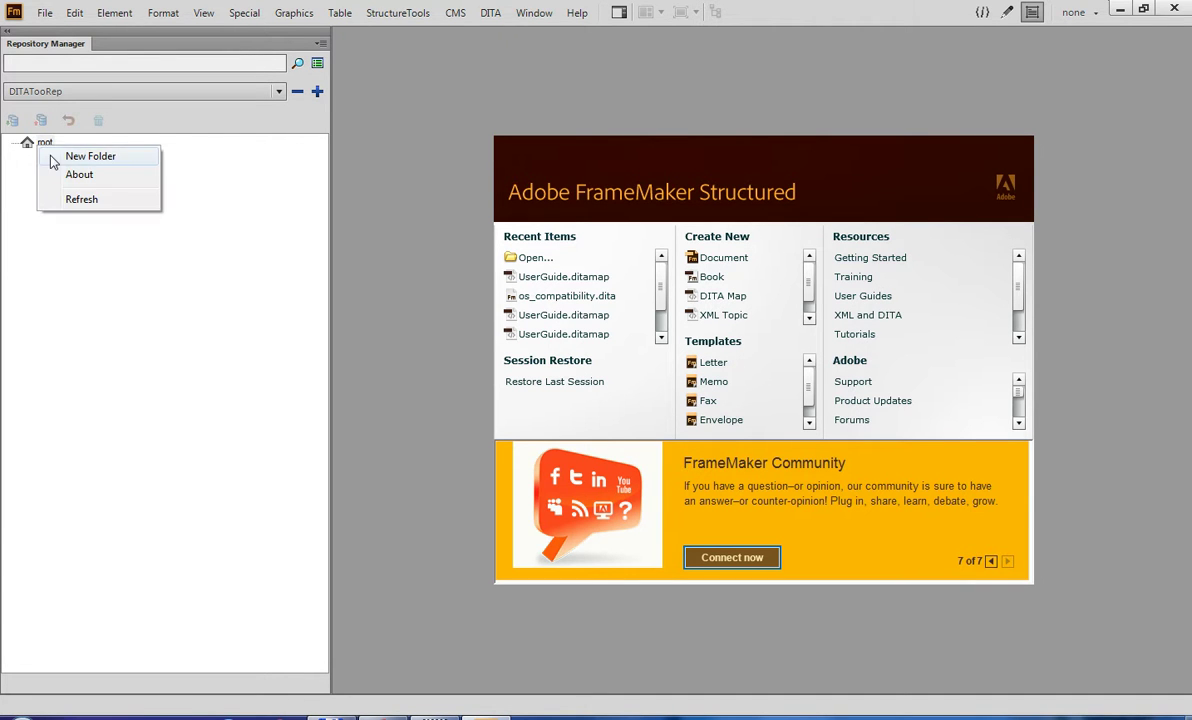
pyautogui.click(51, 157)
pyautogui.write('User Guide')
pyautogui.click(97, 145)
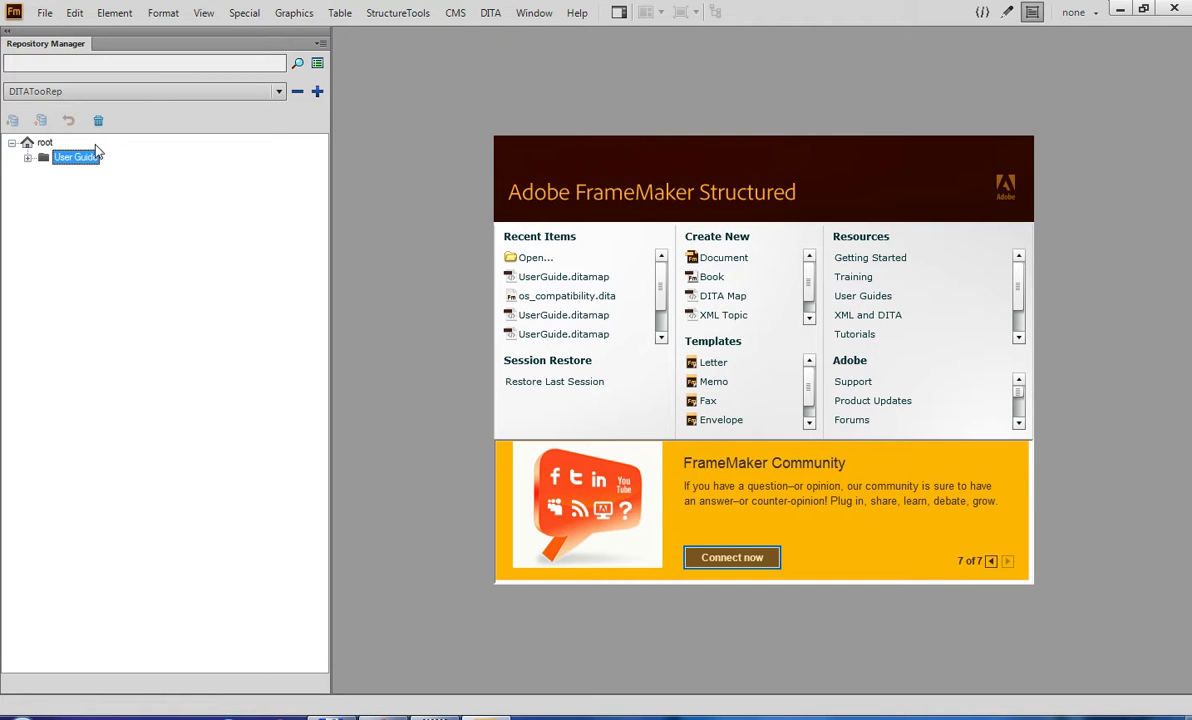
# Open UserGuide.ditamap and start uploading it with Upload Active DitaMap
pyautogui.click(44, 13)
pyautogui.click(60, 49)
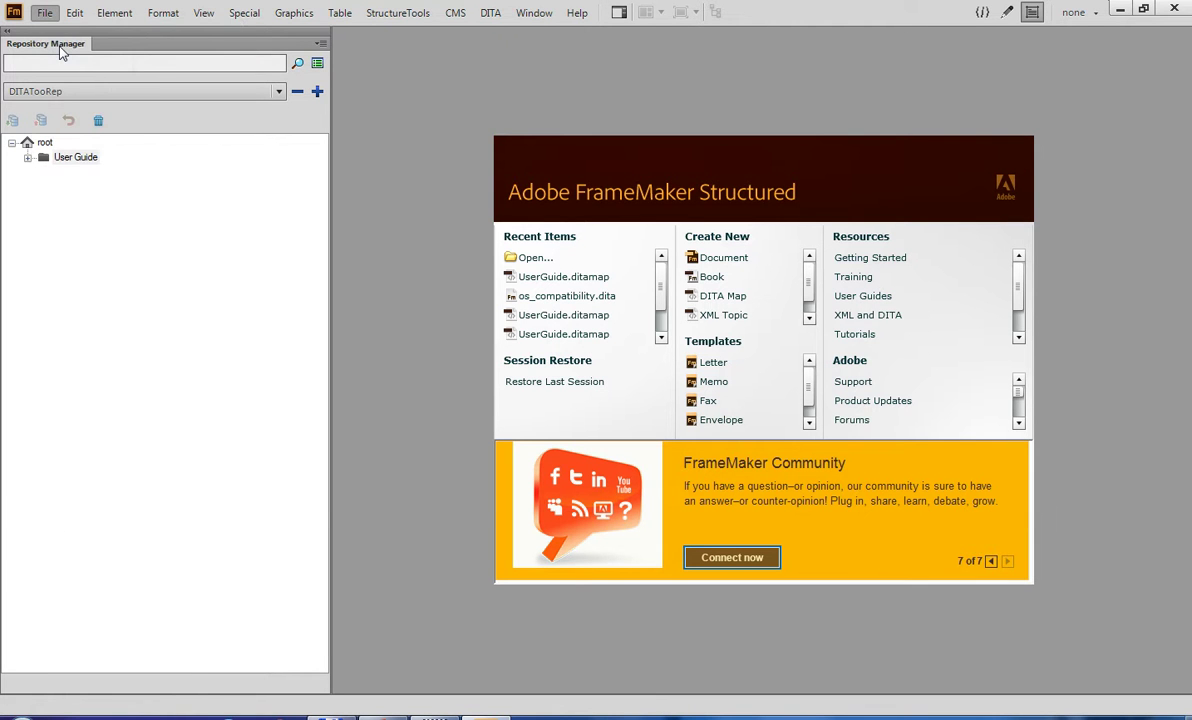
pyautogui.click(158, 155)
pyautogui.click(430, 426)
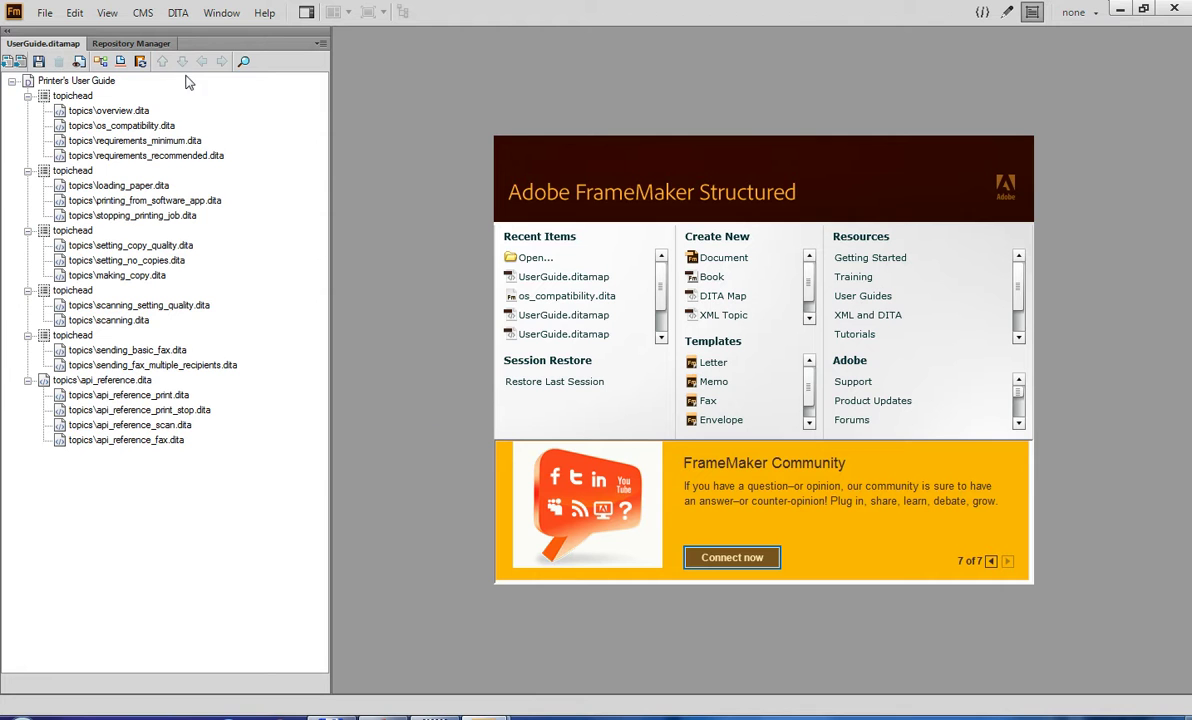
pyautogui.click(143, 14)
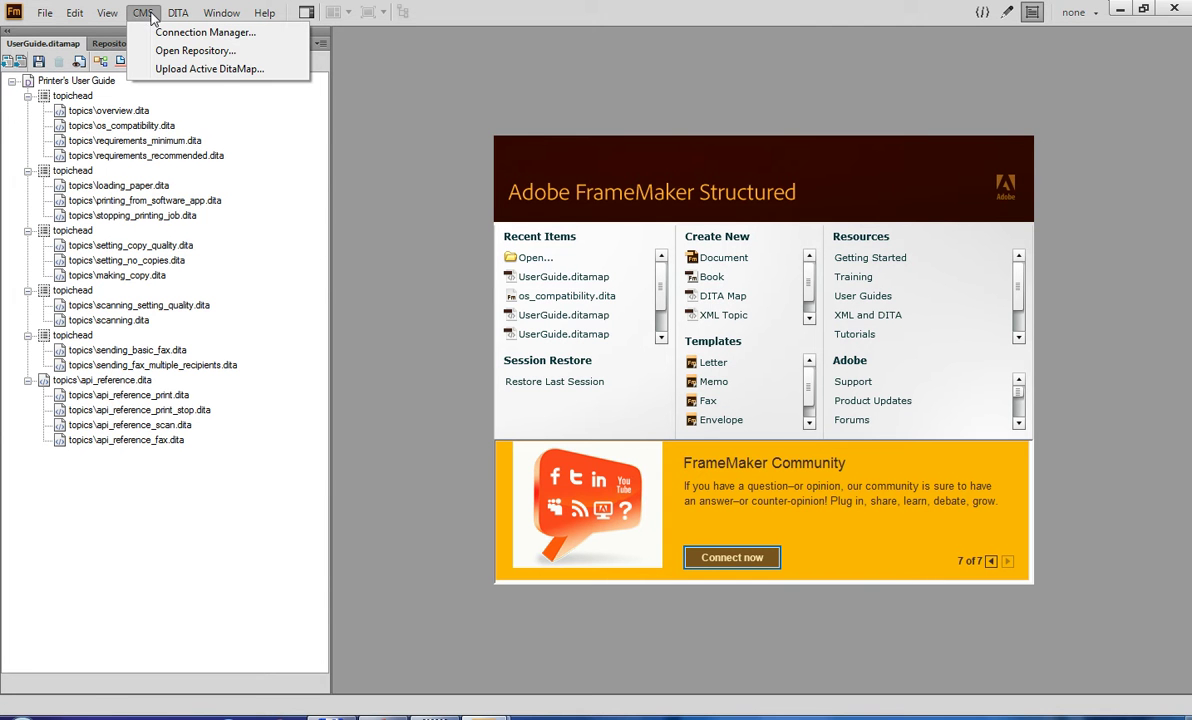
pyautogui.click(267, 70)
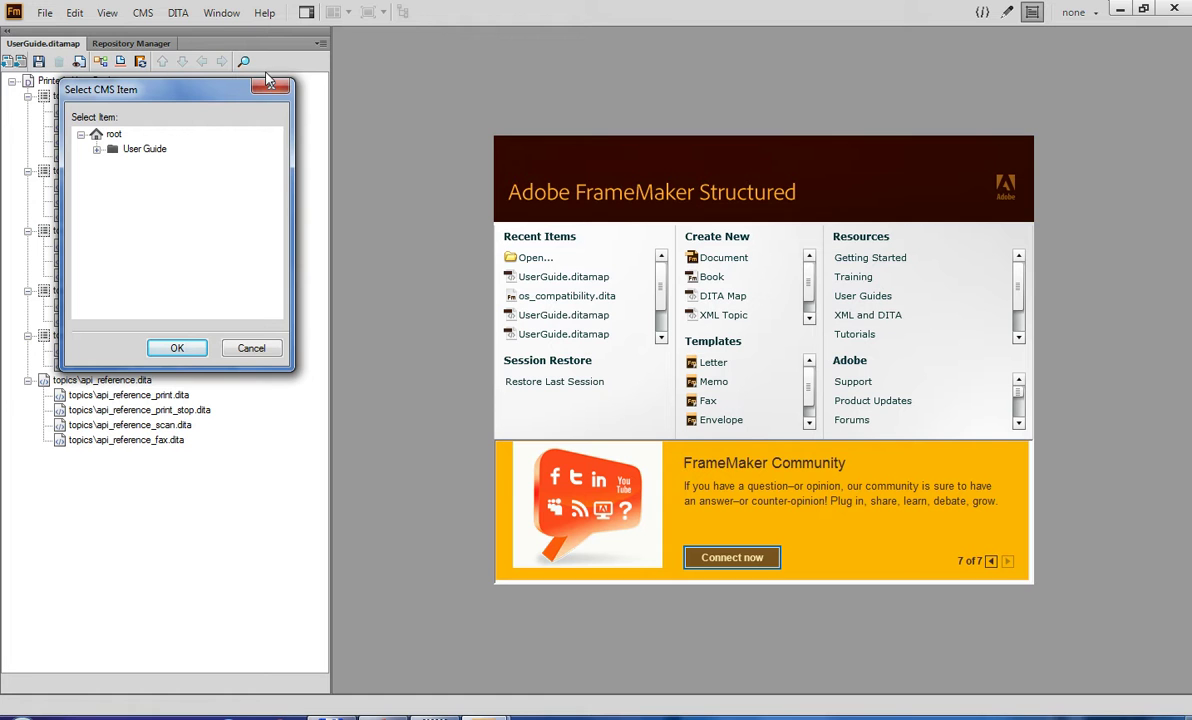
# Upload the map into the User Guide folder, approving creation of the missing topics folder
pyautogui.click(145, 149)
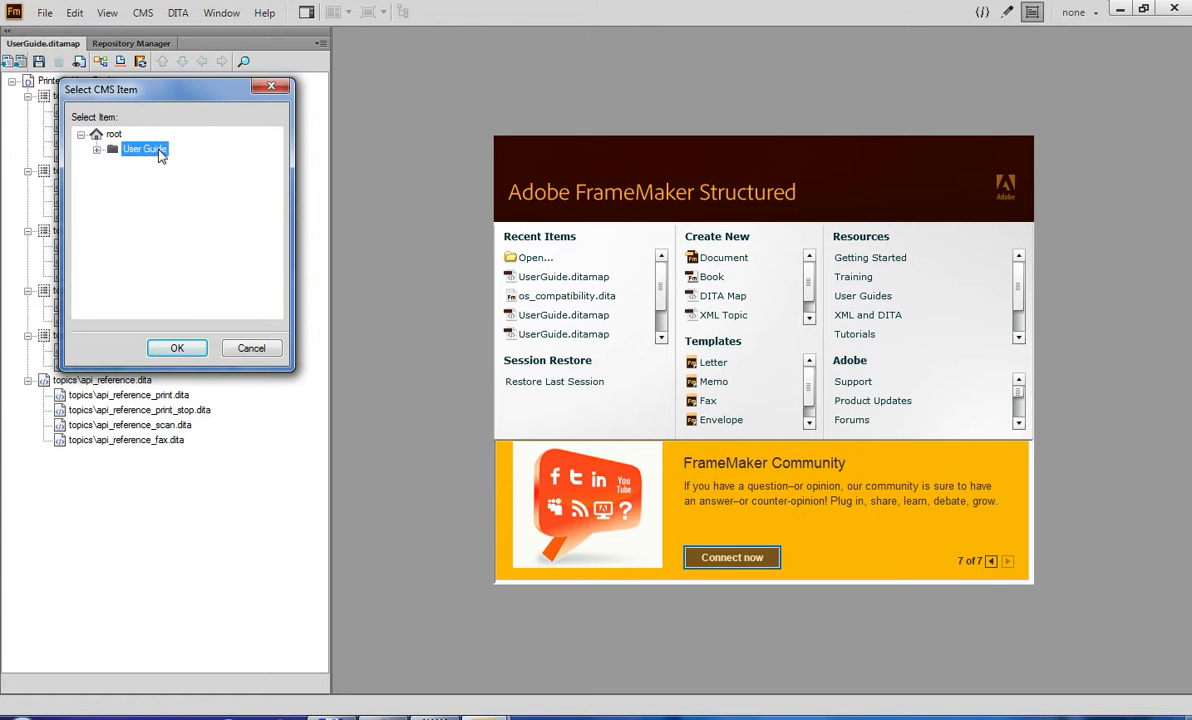
pyautogui.click(176, 347)
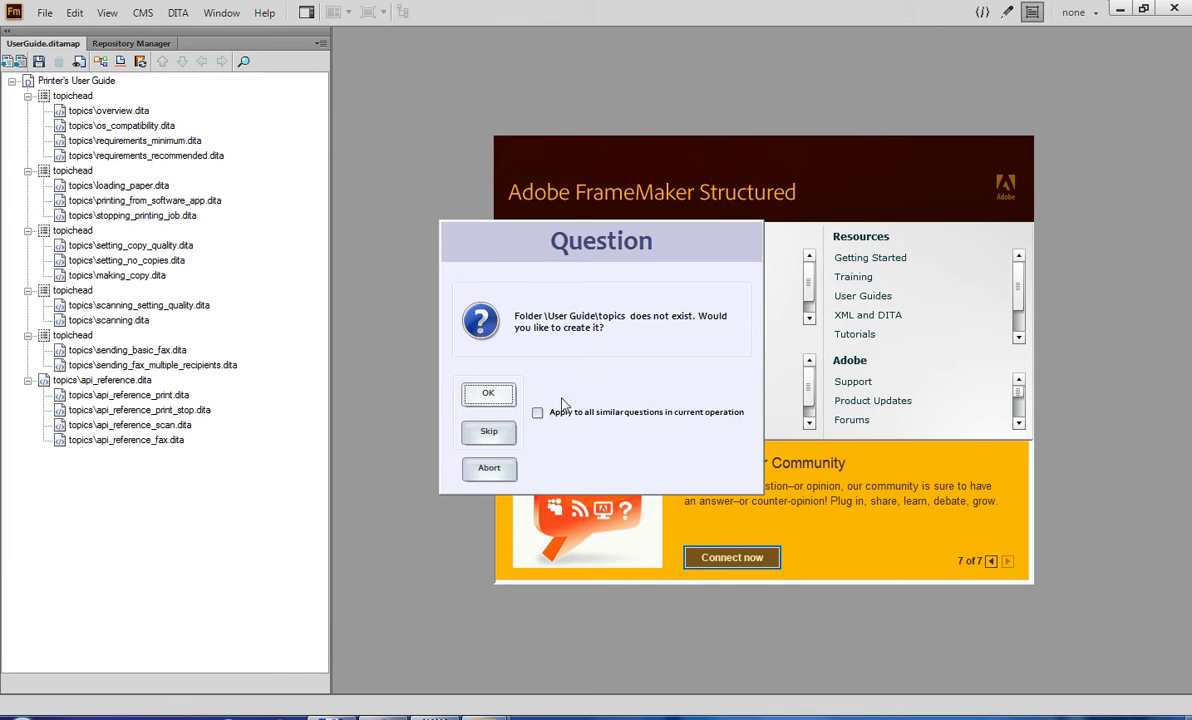
pyautogui.click(495, 398)
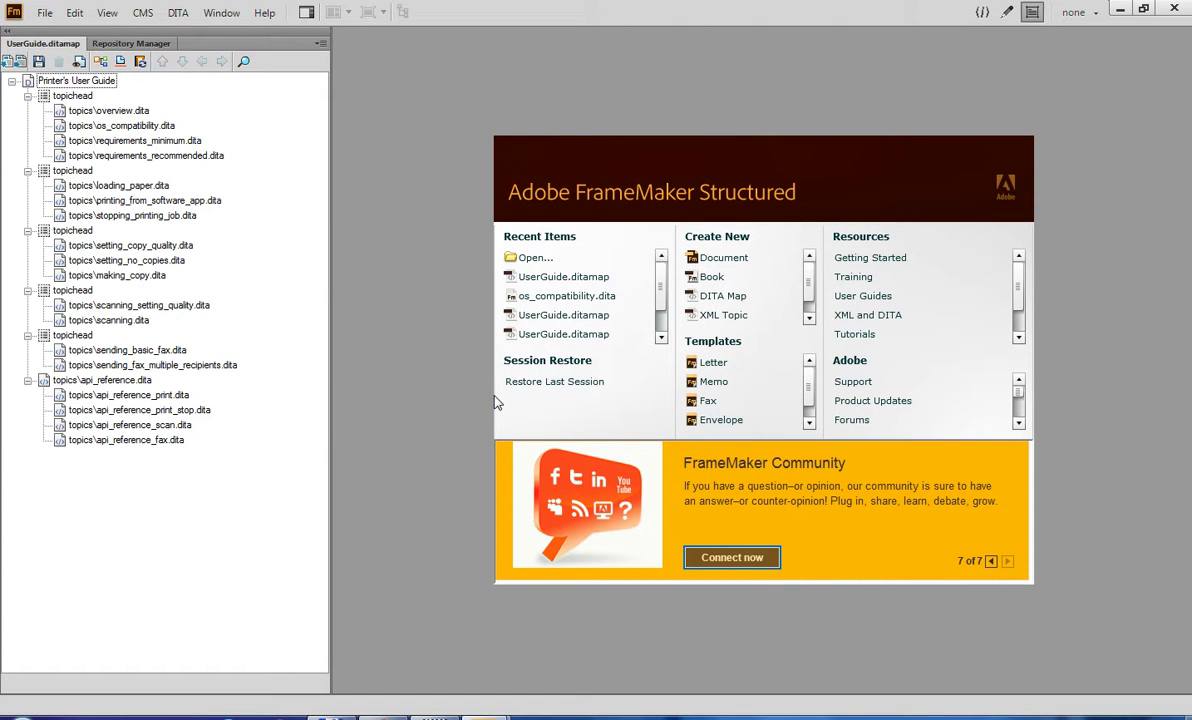
pyautogui.click(143, 45)
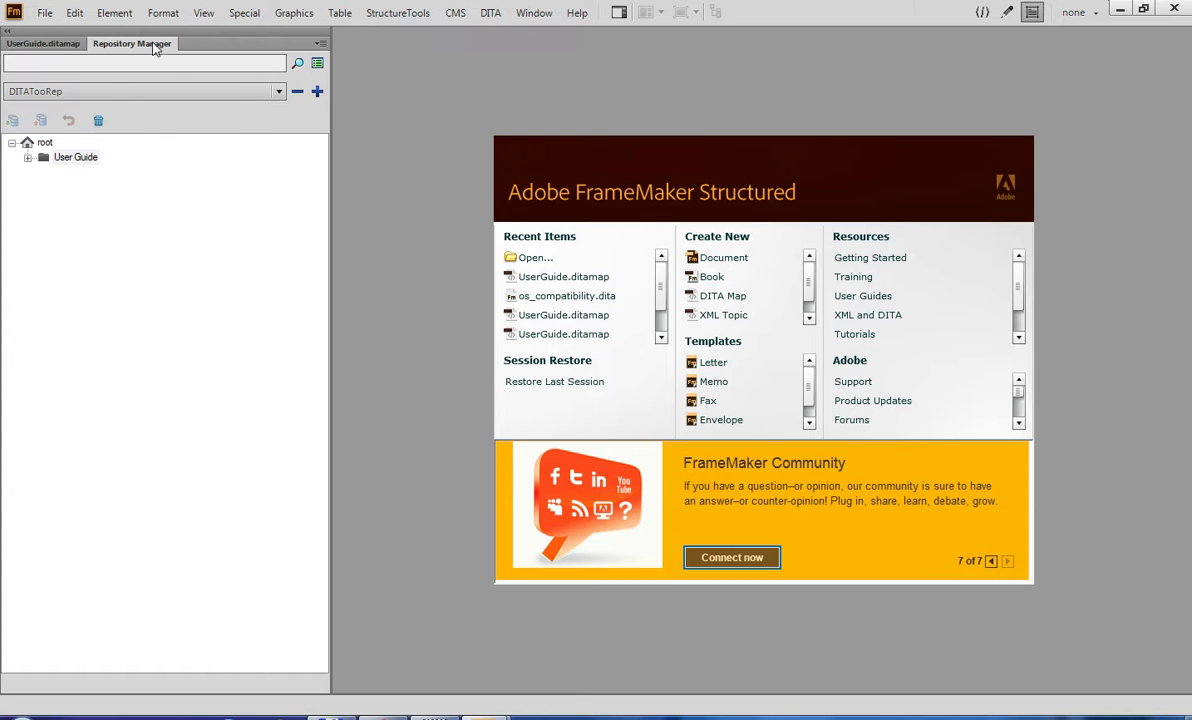
# Expand the User Guide folder and close the local UserGuide.ditamap map
pyautogui.click(28, 157)
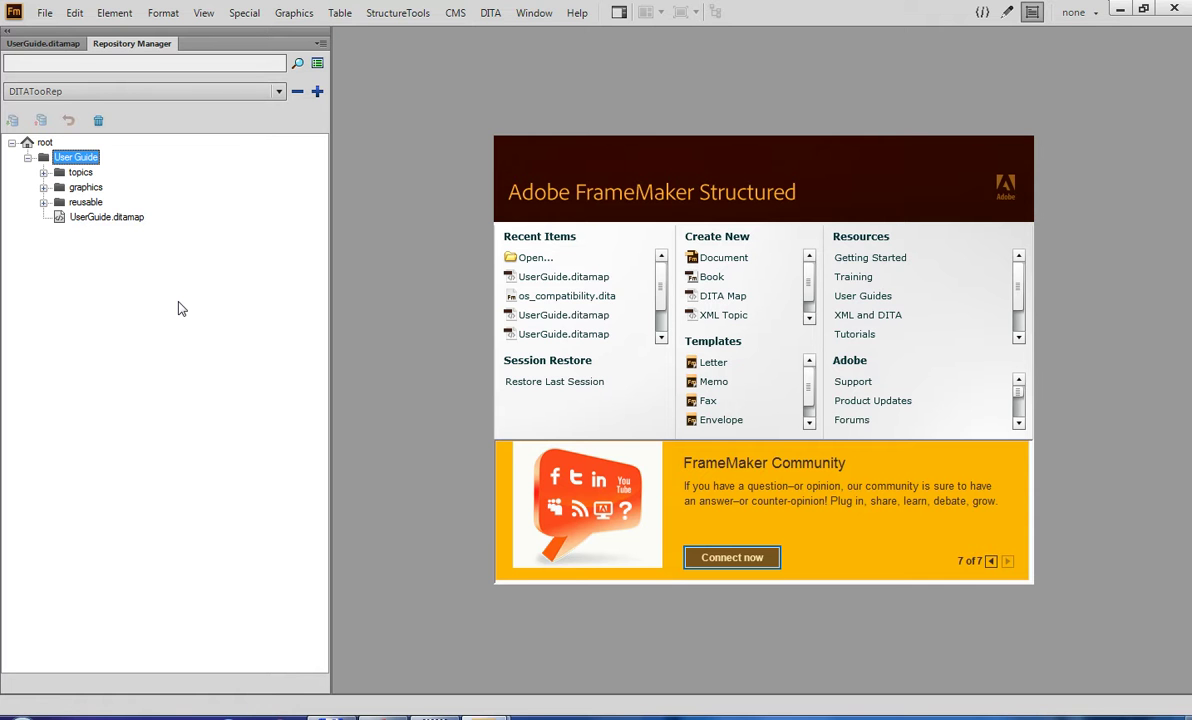
pyautogui.click(43, 44)
pyautogui.rightClick(43, 44)
pyautogui.click(62, 48)
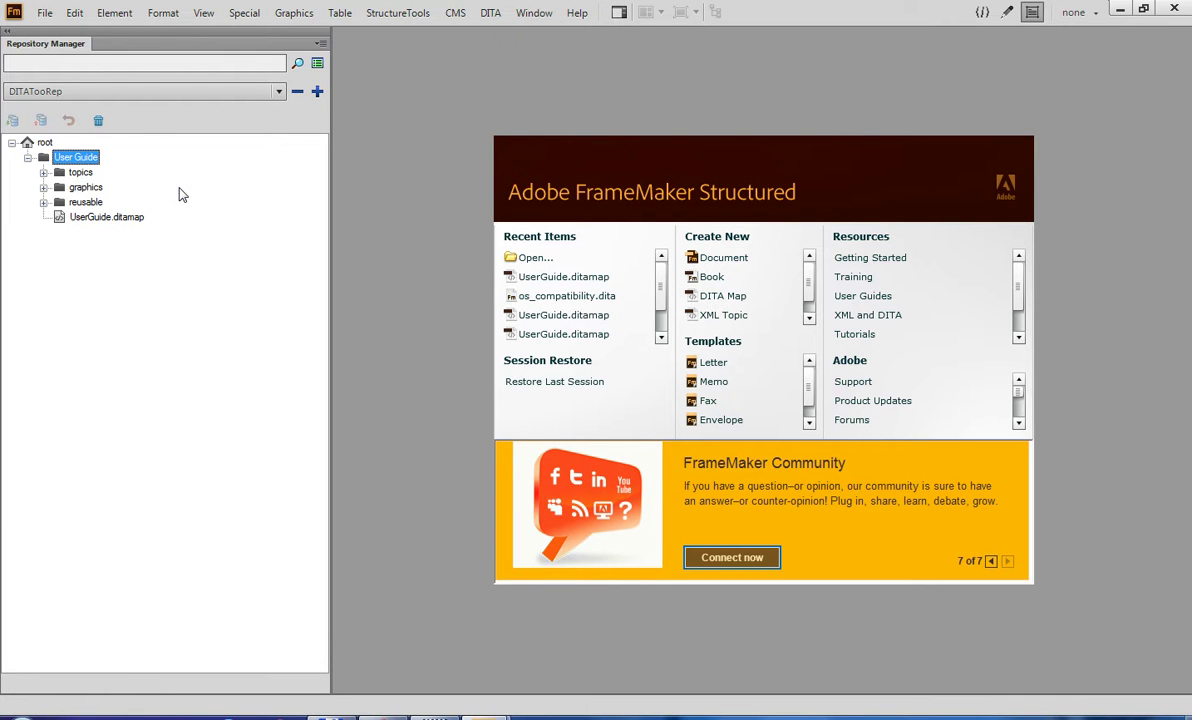
# Expand the uploaded topics, graphics and reusable folders to reveal overview.dita
pyautogui.click(44, 173)
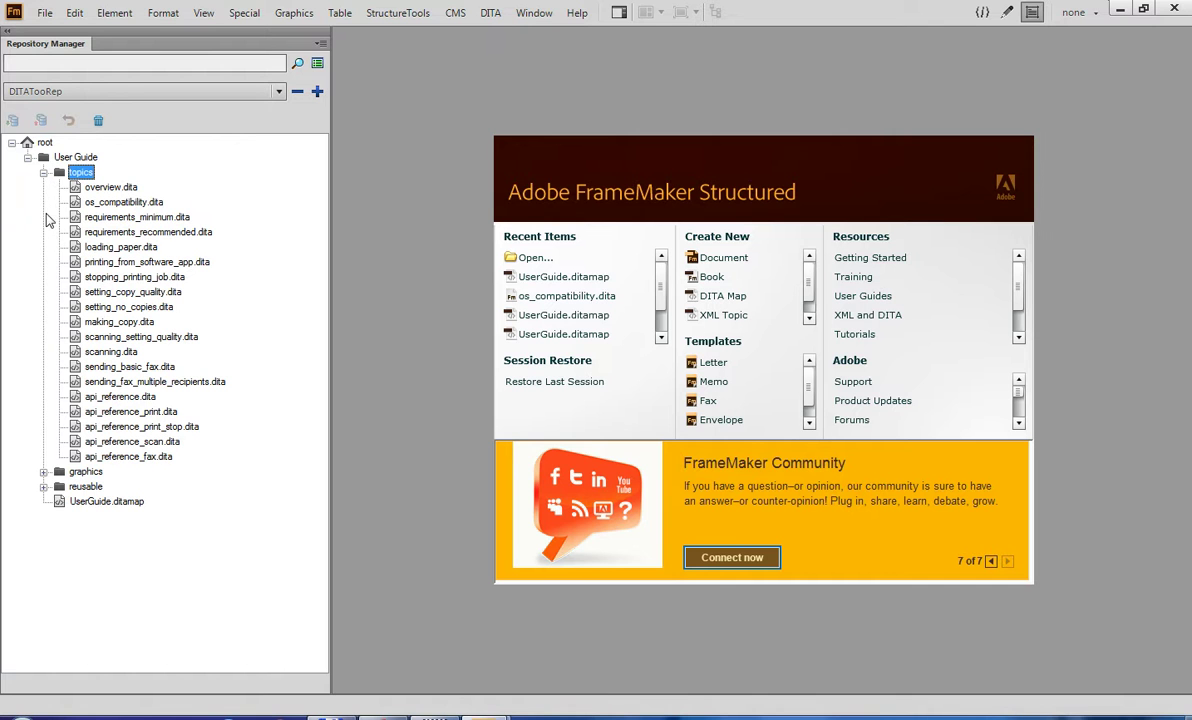
pyautogui.click(45, 472)
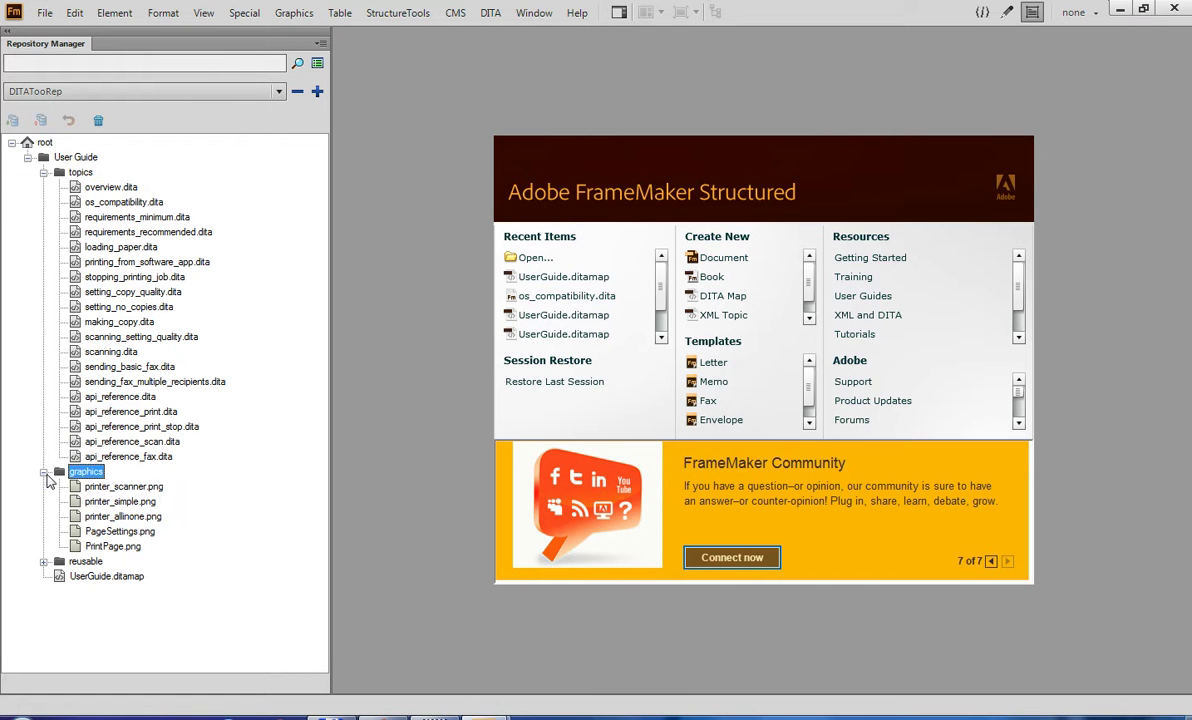
pyautogui.click(44, 562)
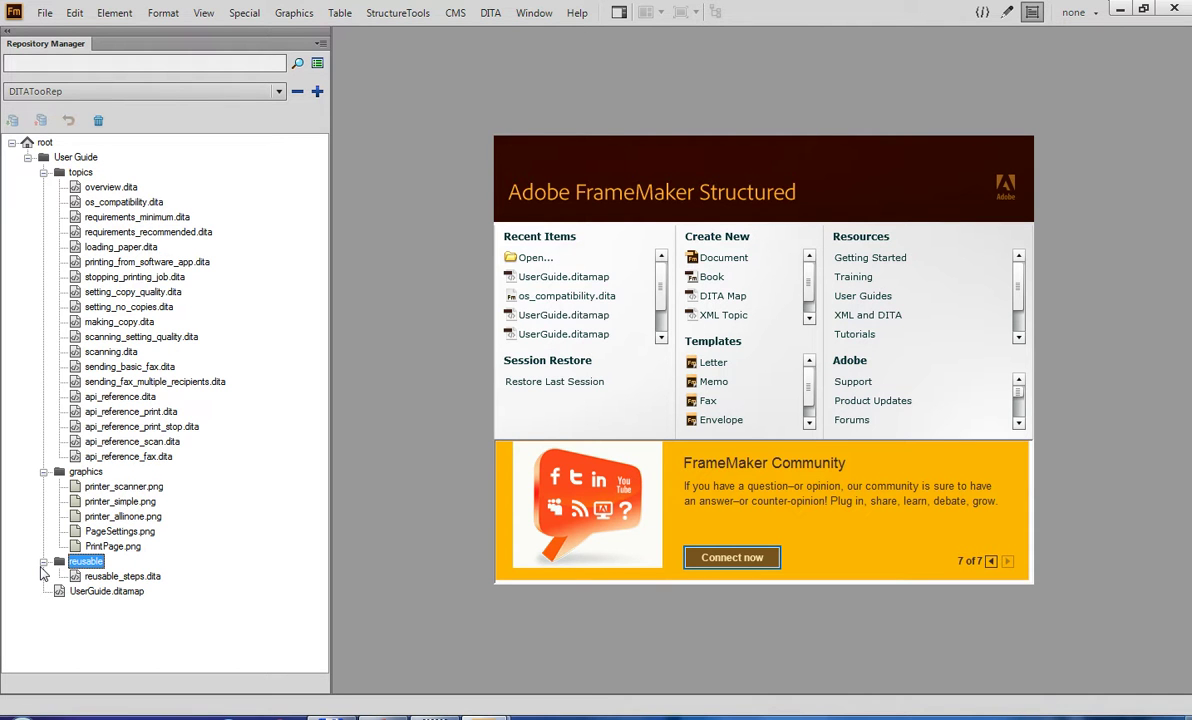
pyautogui.rightClick(113, 187)
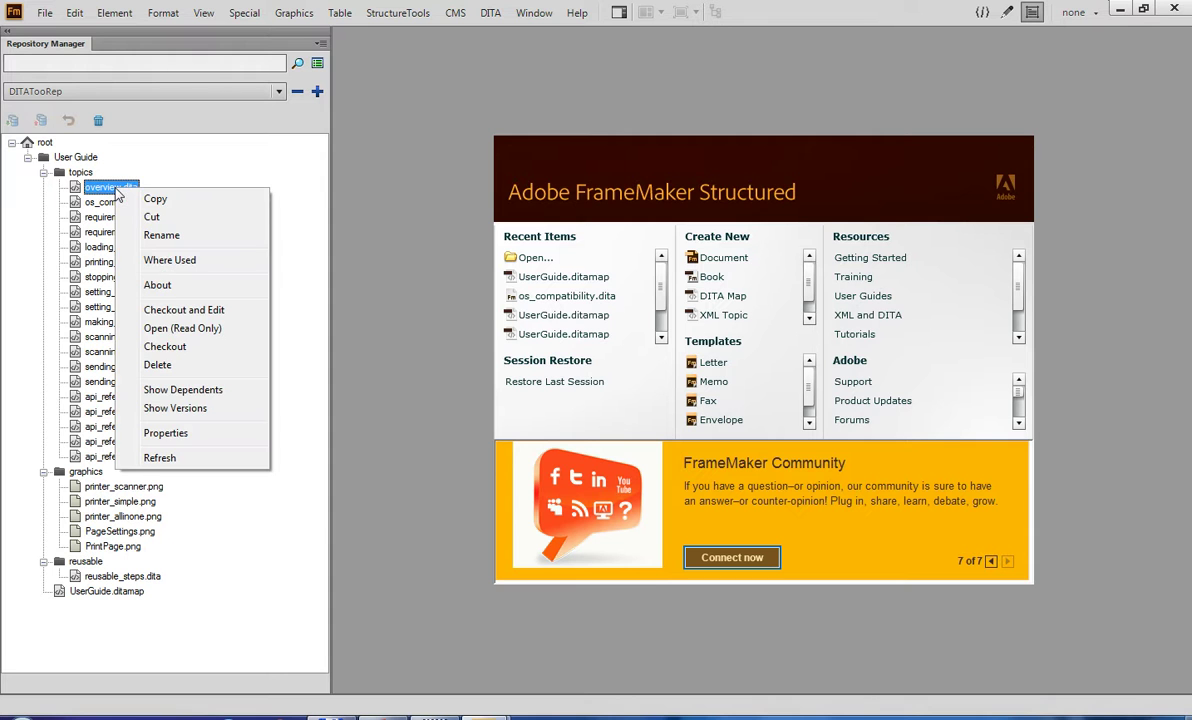
# Open overview.dita read-only, scroll through its pages, and view its XML source
pyautogui.click(216, 329)
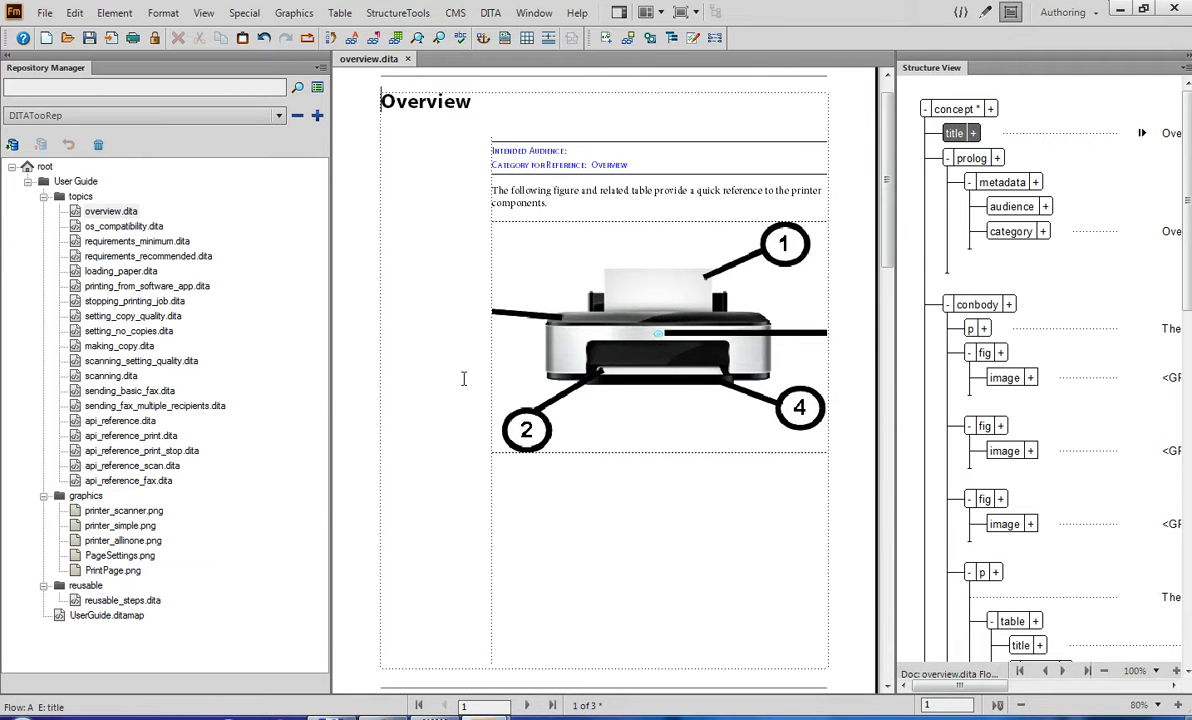
pyautogui.scroll(-3, 488, 400)
pyautogui.scroll(-20, 488, 400)
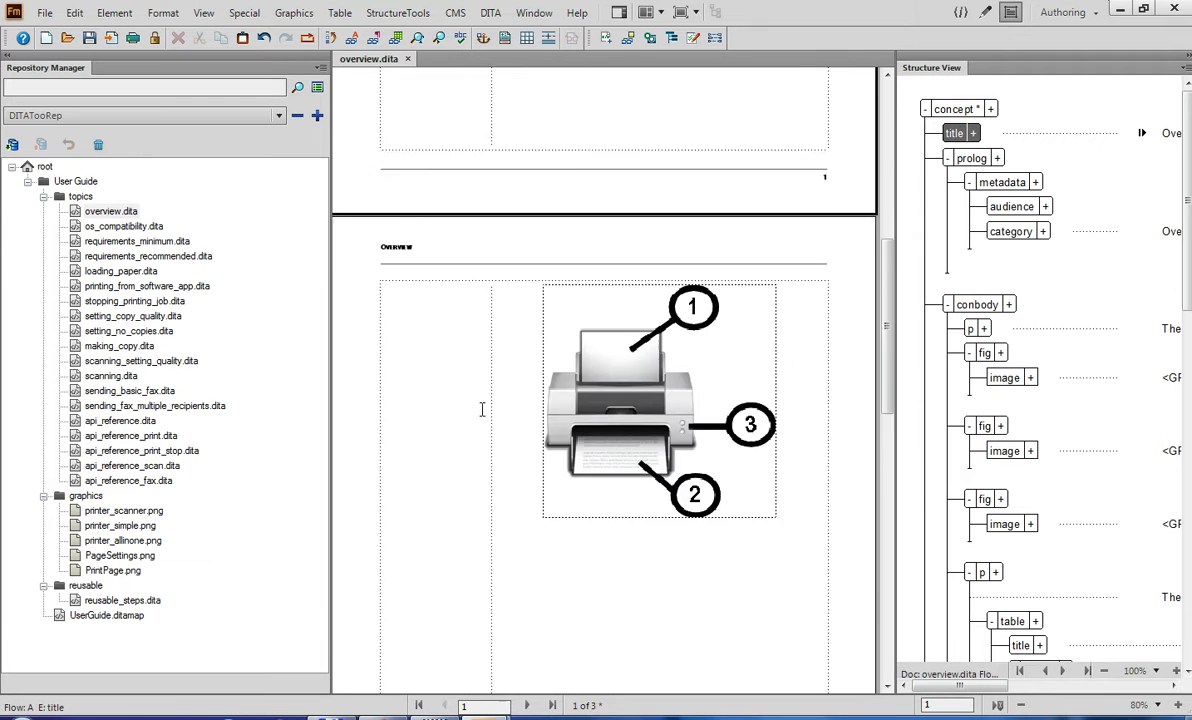
pyautogui.scroll(-5, 468, 395)
pyautogui.scroll(7, 458, 394)
pyautogui.scroll(4, 450, 392)
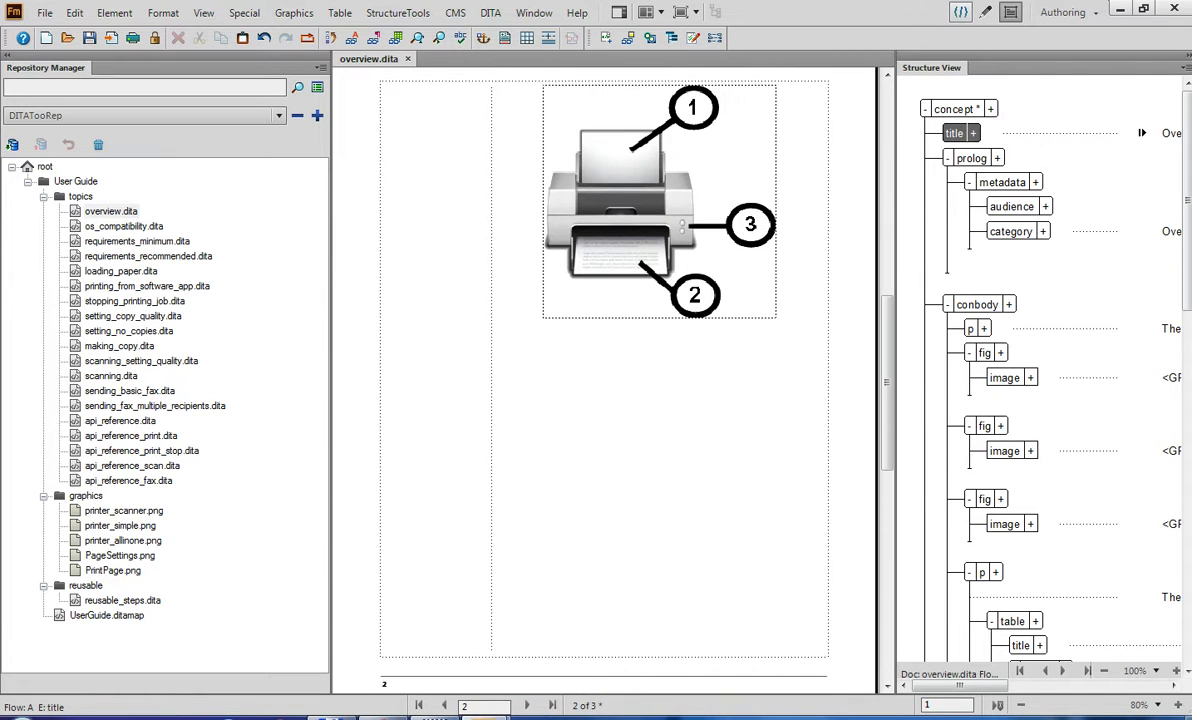
pyautogui.click(960, 12)
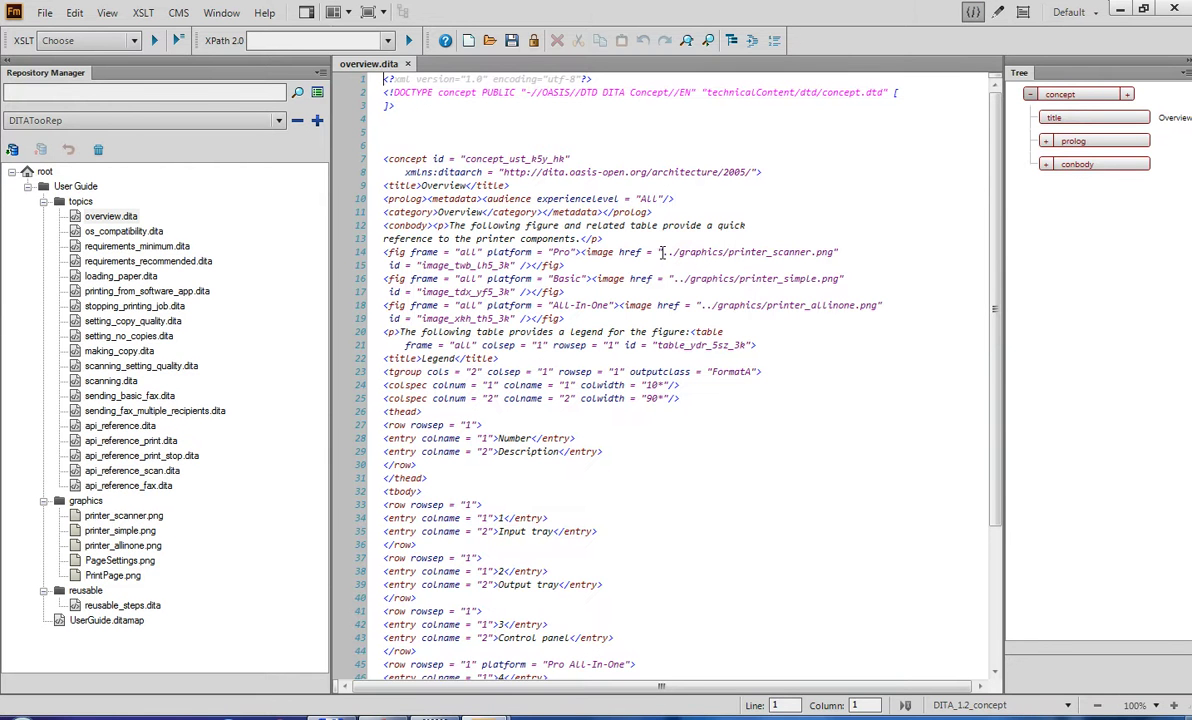
# Inspect the printer_scanner, printer_simple and printer_allinone image paths, then close overview.dita without saving
pyautogui.moveTo(662, 252); pyautogui.dragTo(823, 253)
pyautogui.moveTo(679, 279); pyautogui.dragTo(845, 279)
pyautogui.moveTo(701, 305); pyautogui.dragTo(877, 312)
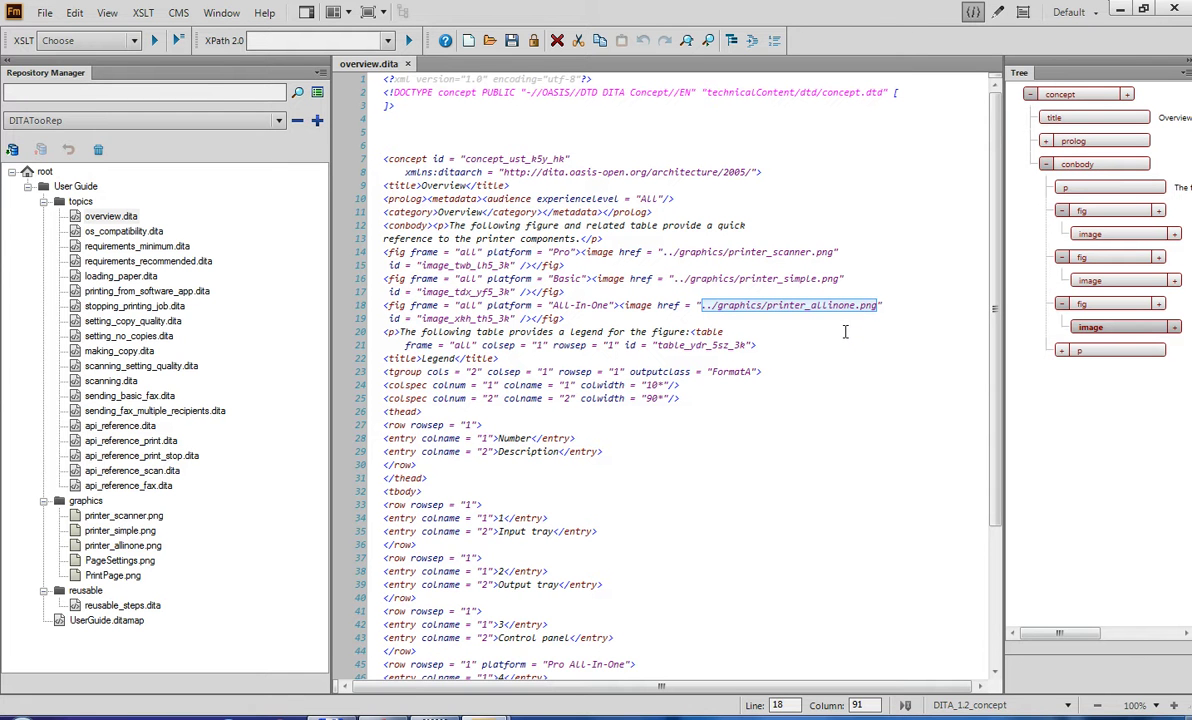
pyautogui.click(407, 63)
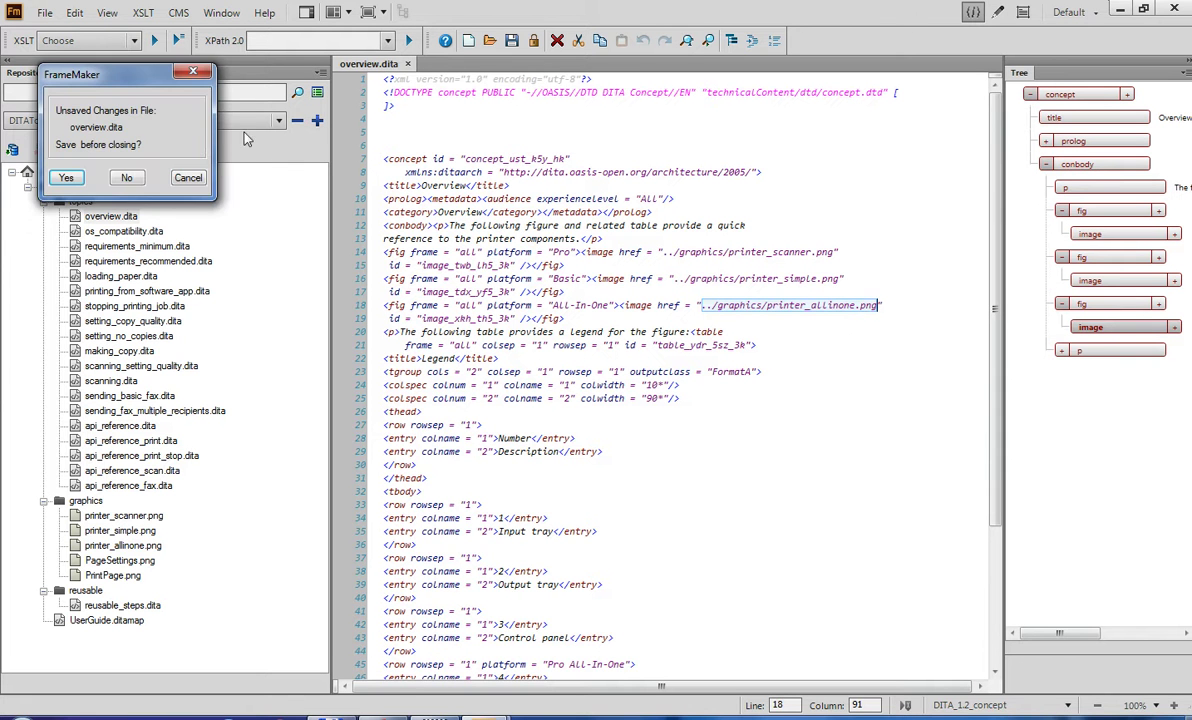
pyautogui.click(127, 178)
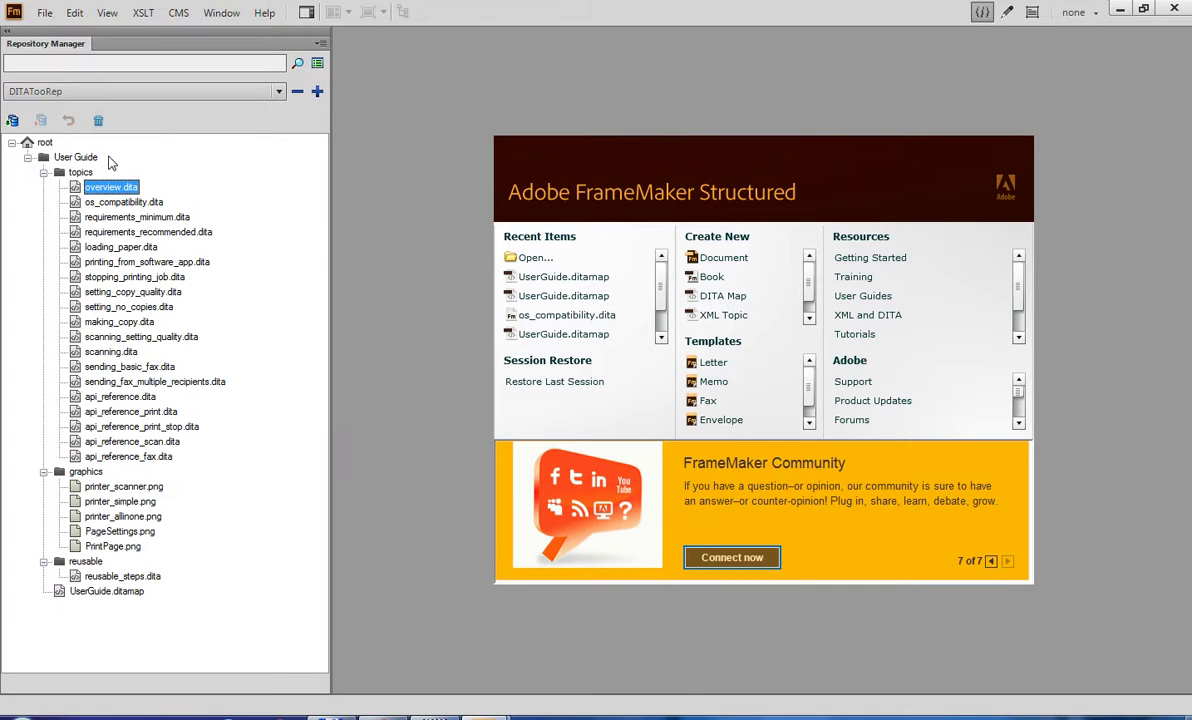
# Add a folder named 'Product Images' under the repository root
pyautogui.rightClick(46, 144)
pyautogui.click(58, 154)
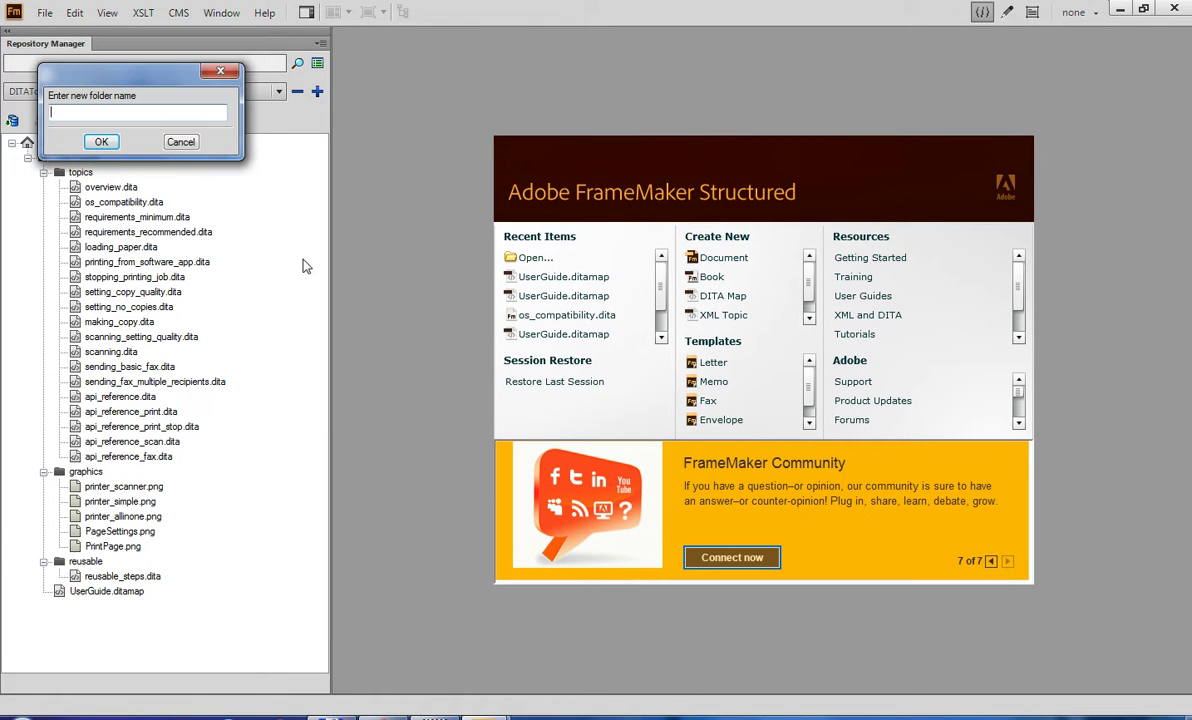
pyautogui.write('Product Images')
pyautogui.click(101, 141)
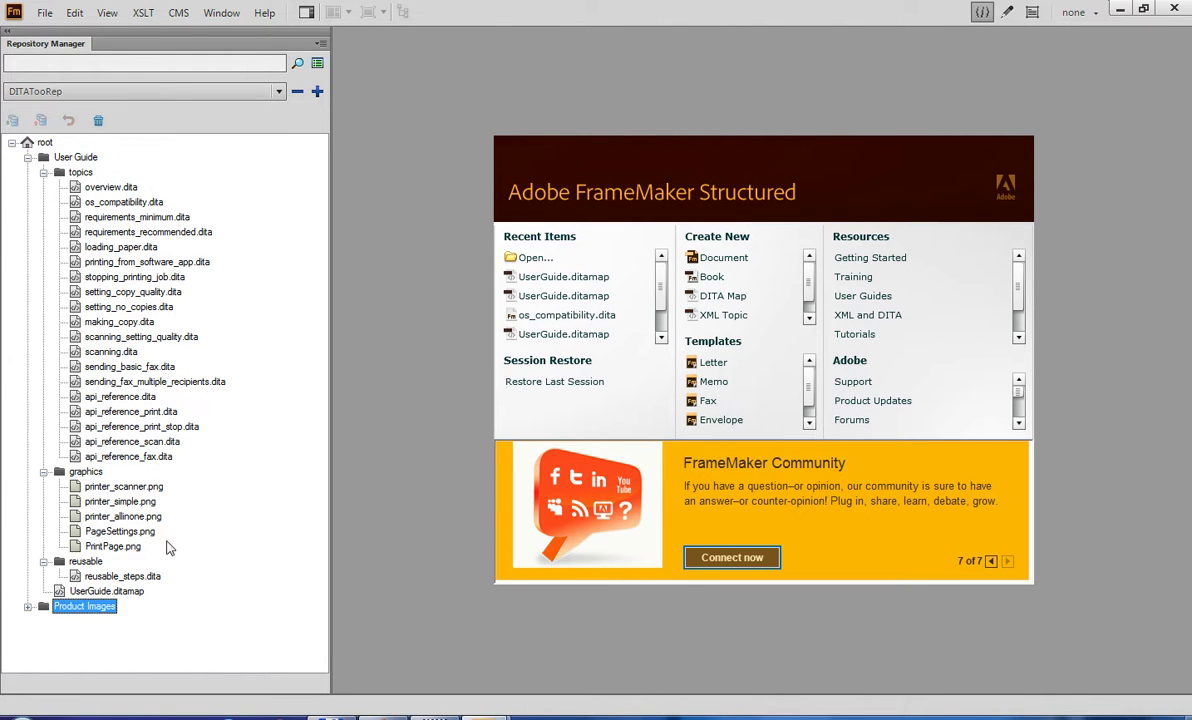
pyautogui.click(121, 488)
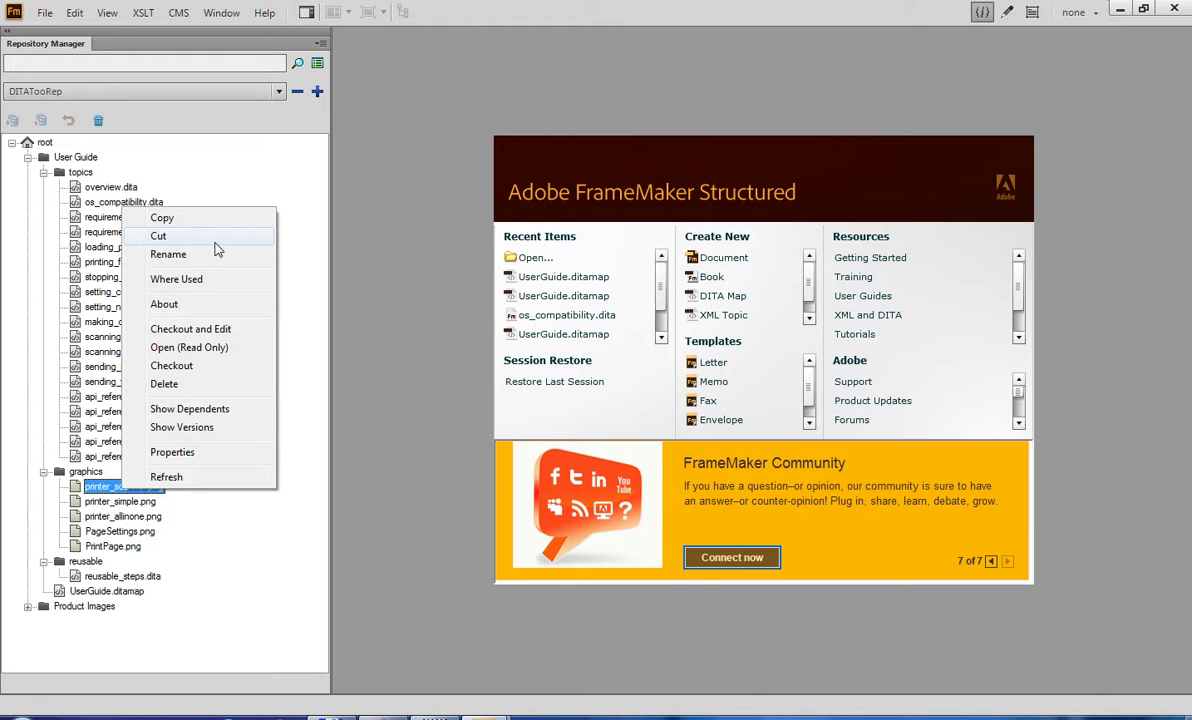
# Move printer_scanner.png and printer_simple.png from graphics into Product Images
pyautogui.click(214, 243)
pyautogui.rightClick(95, 606)
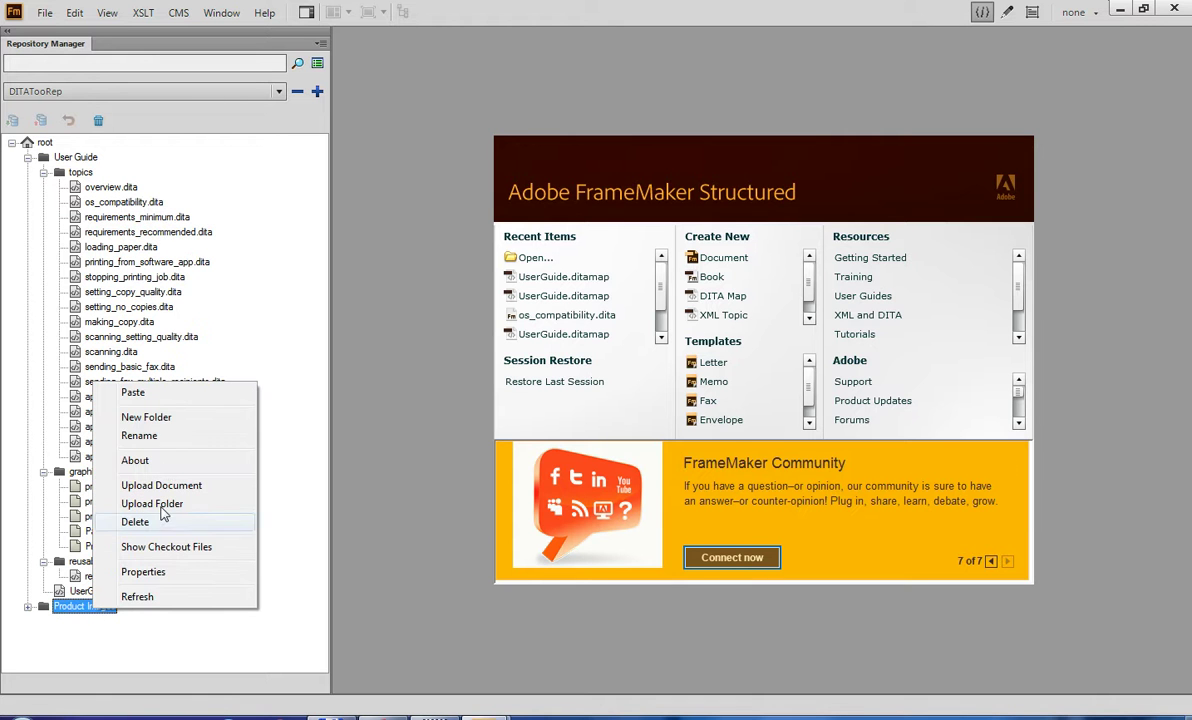
pyautogui.click(164, 394)
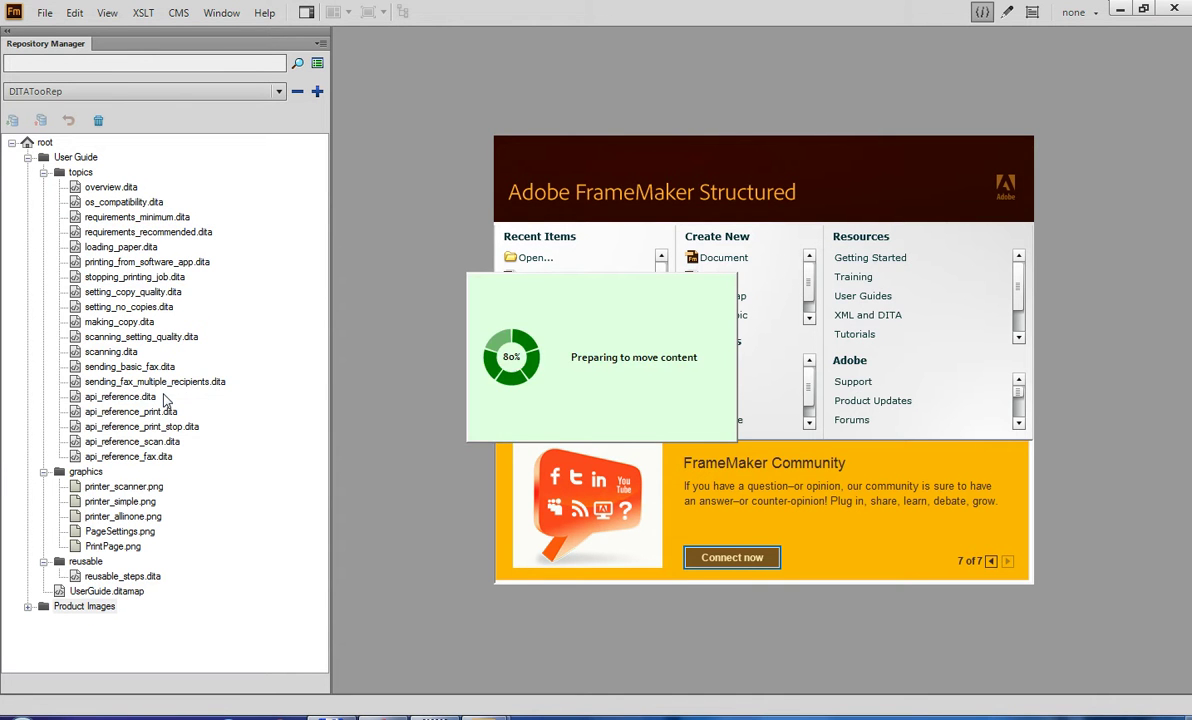
pyautogui.doubleClick(76, 157)
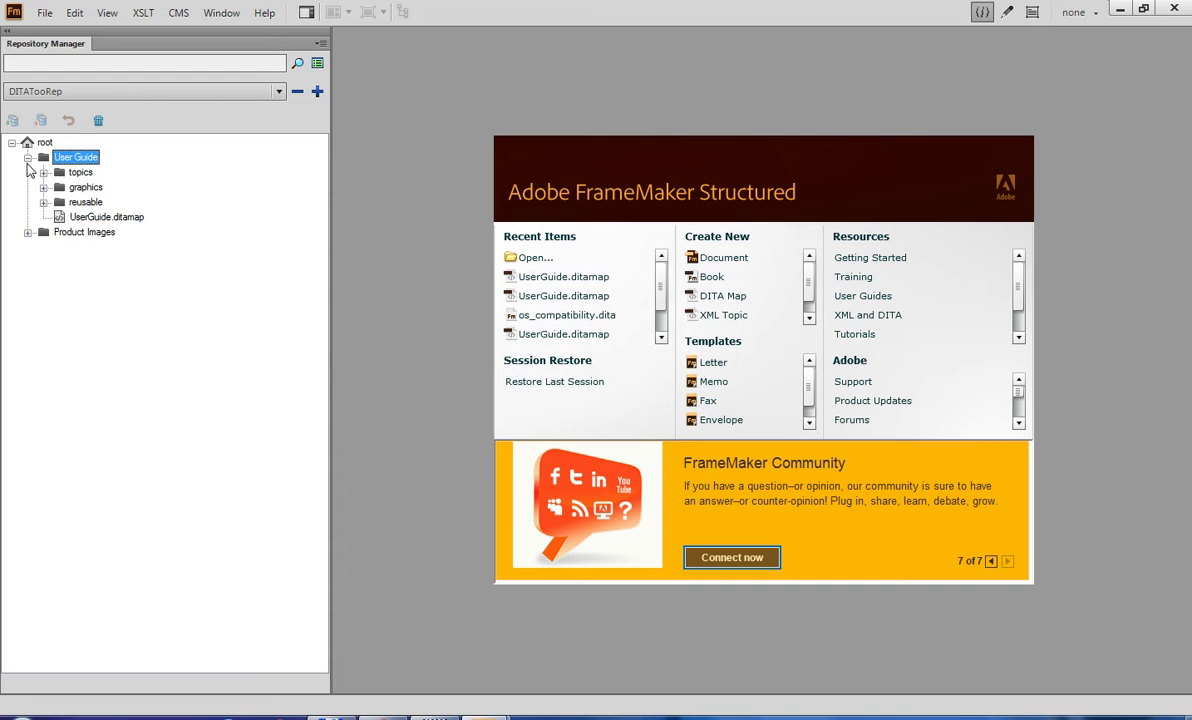
pyautogui.click(44, 188)
pyautogui.rightClick(99, 202)
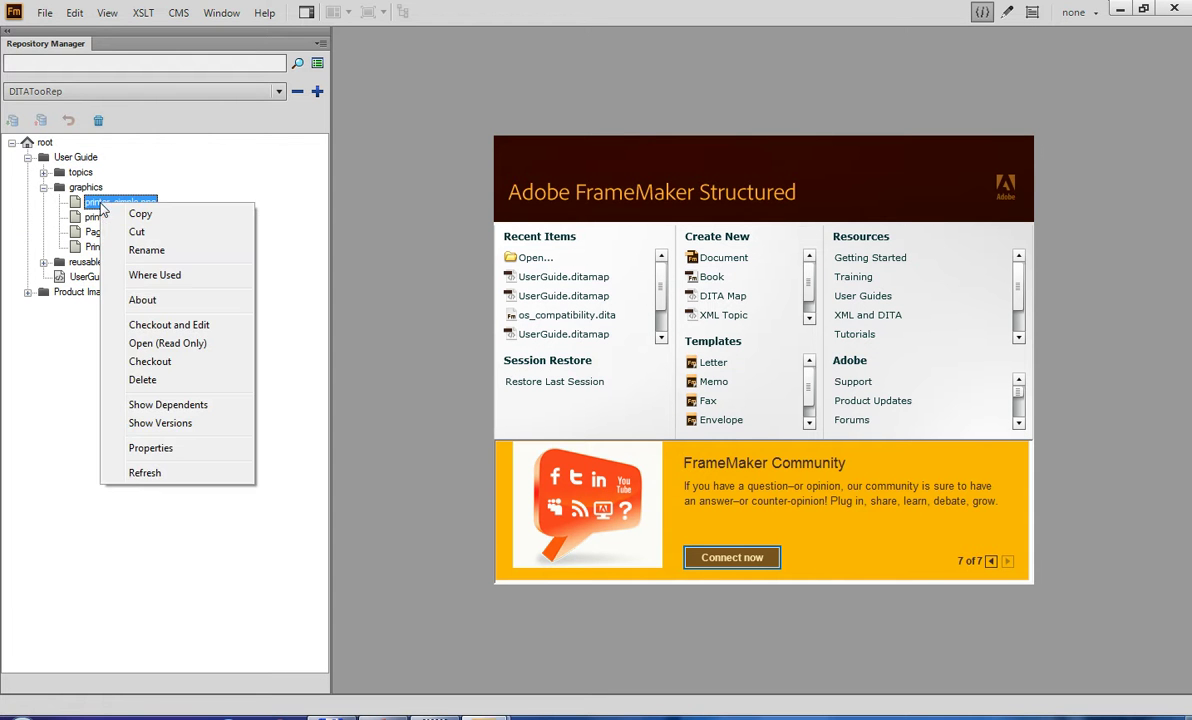
pyautogui.click(136, 231)
pyautogui.rightClick(100, 292)
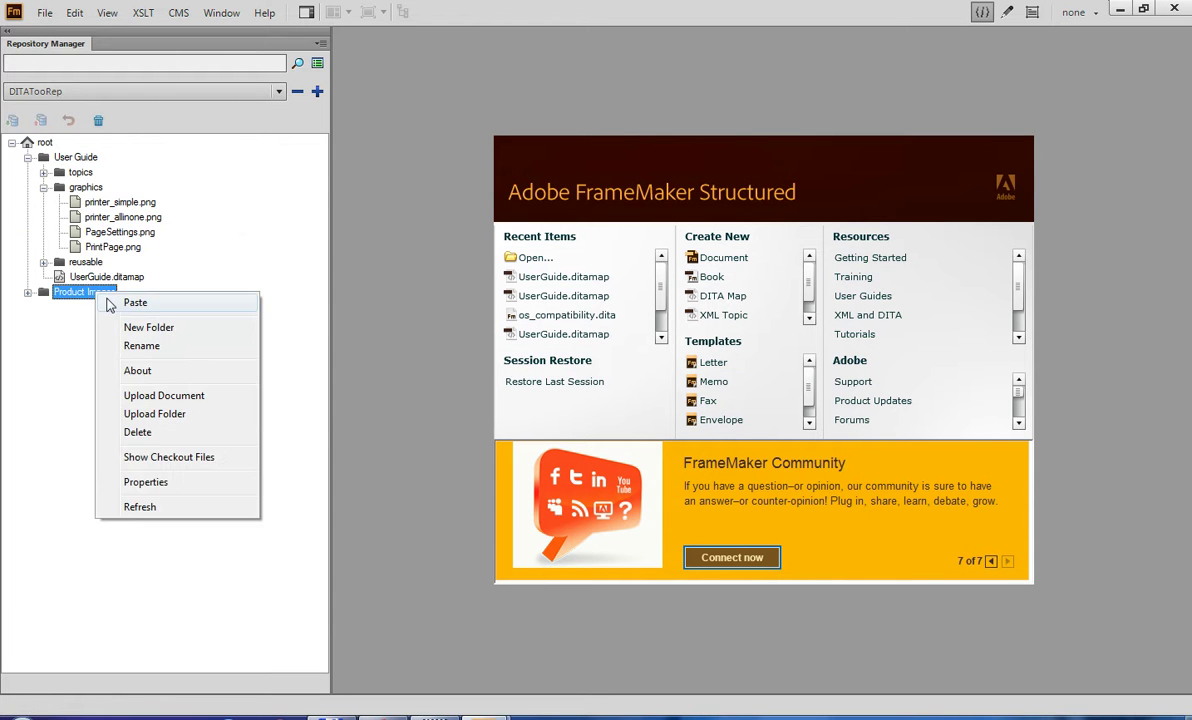
pyautogui.click(112, 302)
# Move printer_allinone.png from graphics into Product Images
pyautogui.click(28, 157)
pyautogui.click(44, 187)
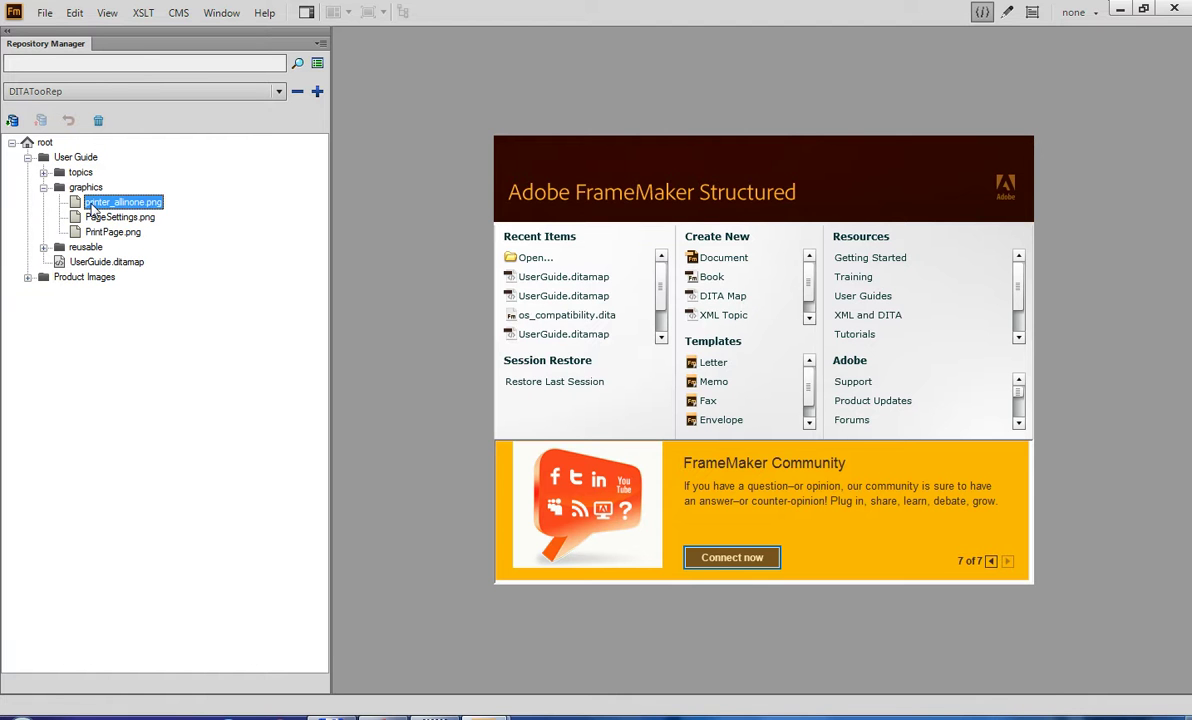
pyautogui.rightClick(90, 204)
pyautogui.click(127, 232)
pyautogui.rightClick(100, 277)
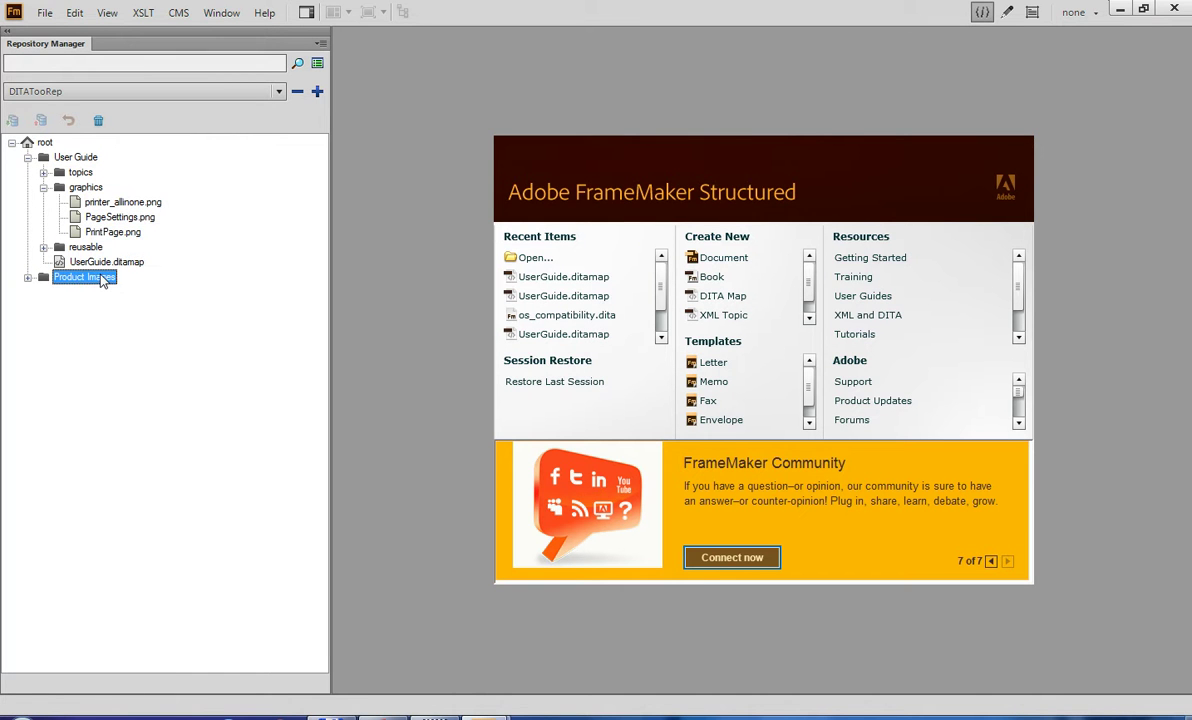
pyautogui.click(107, 285)
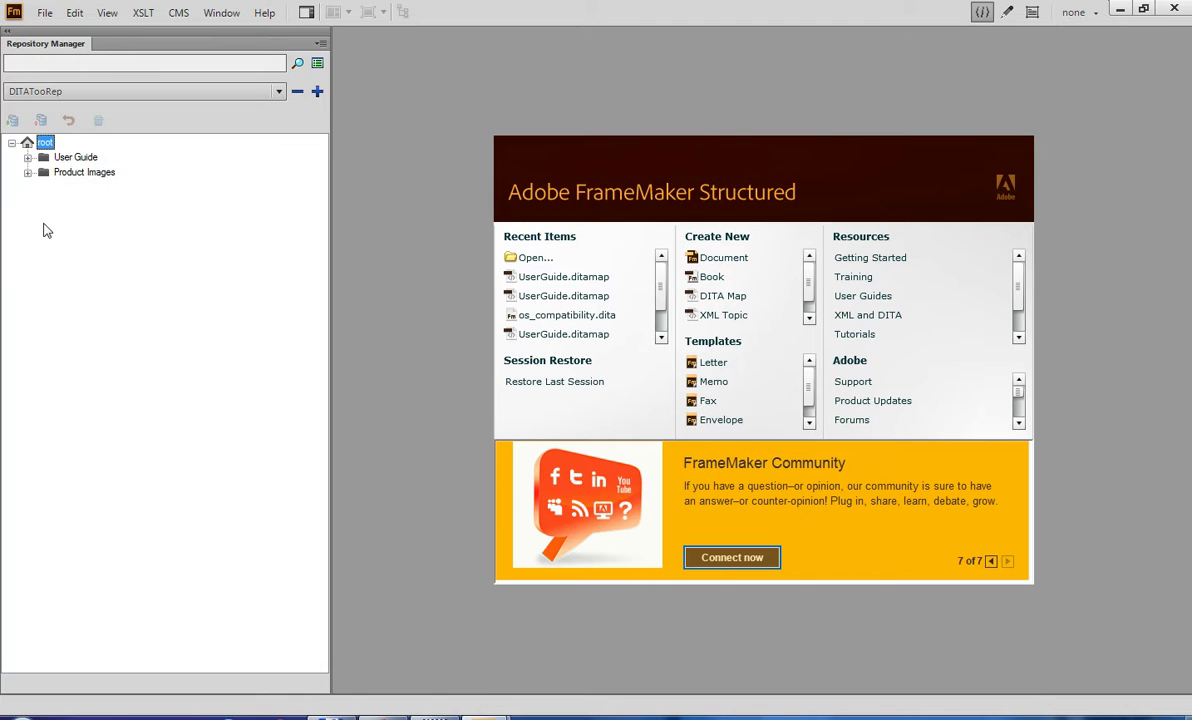
# Expand Product Images, graphics and topics to verify the moved images
pyautogui.click(28, 172)
pyautogui.click(28, 157)
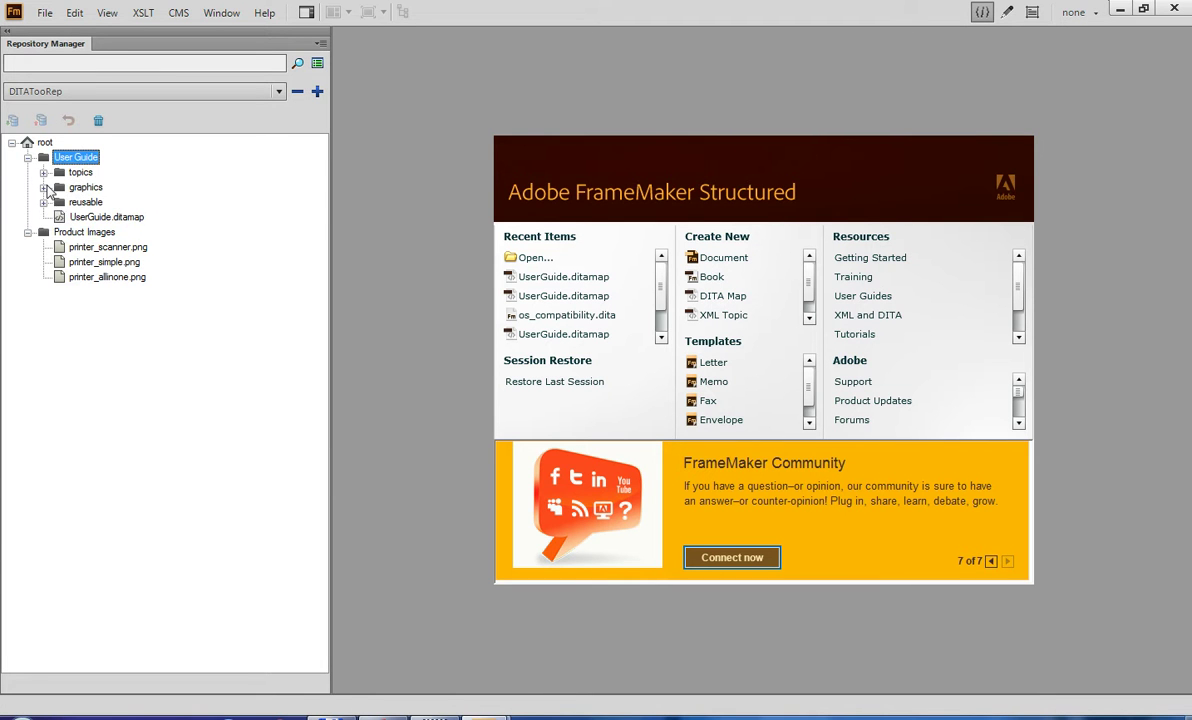
pyautogui.click(44, 187)
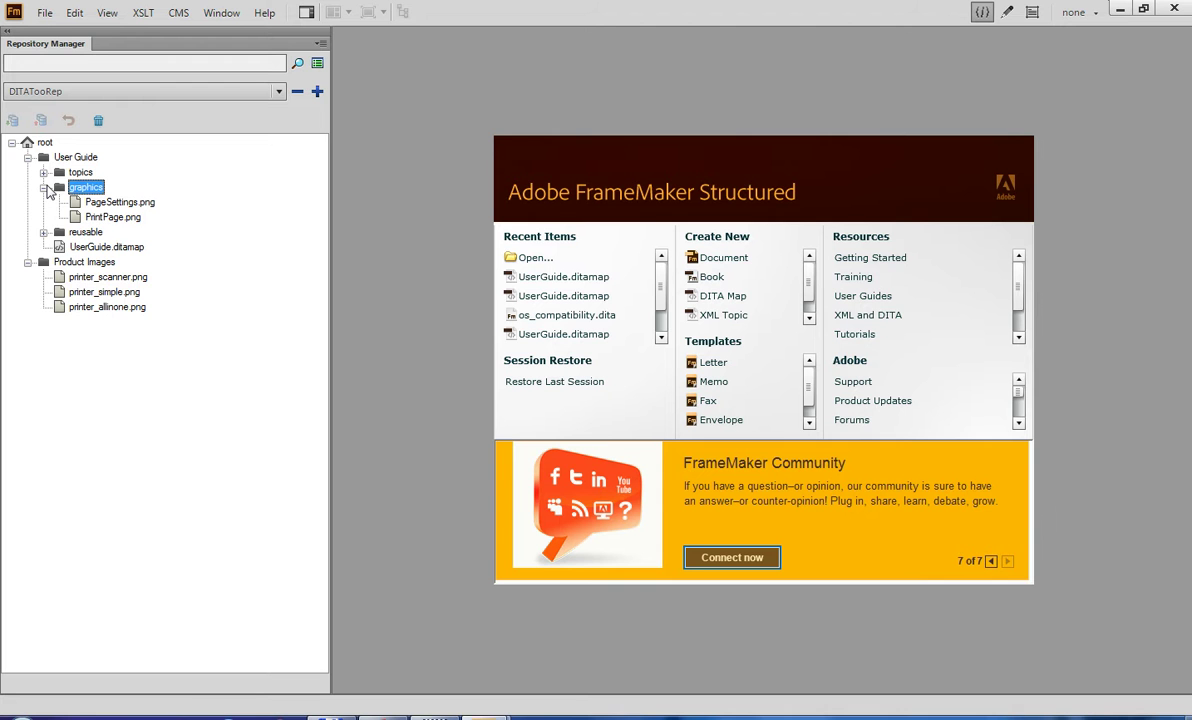
pyautogui.click(43, 172)
pyautogui.rightClick(100, 188)
# Check out overview.dita, inspect its three Product Images image paths, and close it
pyautogui.click(192, 307)
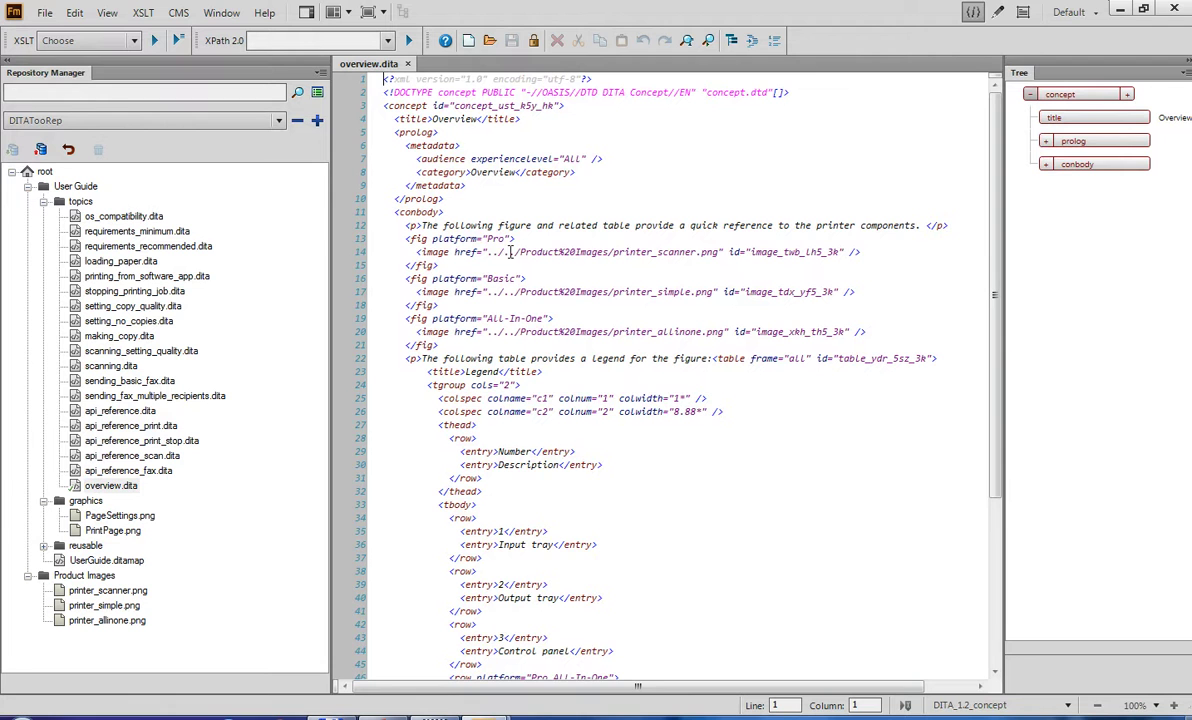
pyautogui.moveTo(497, 252); pyautogui.dragTo(712, 252)
pyautogui.moveTo(494, 292); pyautogui.dragTo(712, 292)
pyautogui.moveTo(492, 332); pyautogui.dragTo(721, 332)
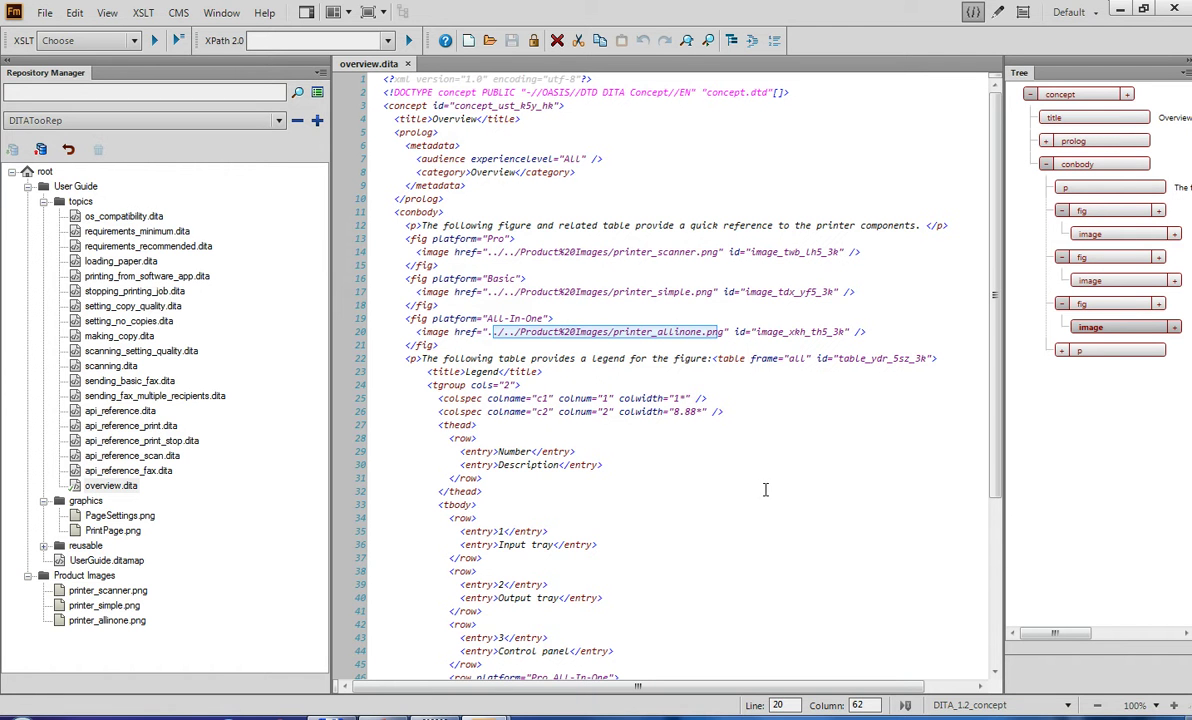
pyautogui.click(407, 63)
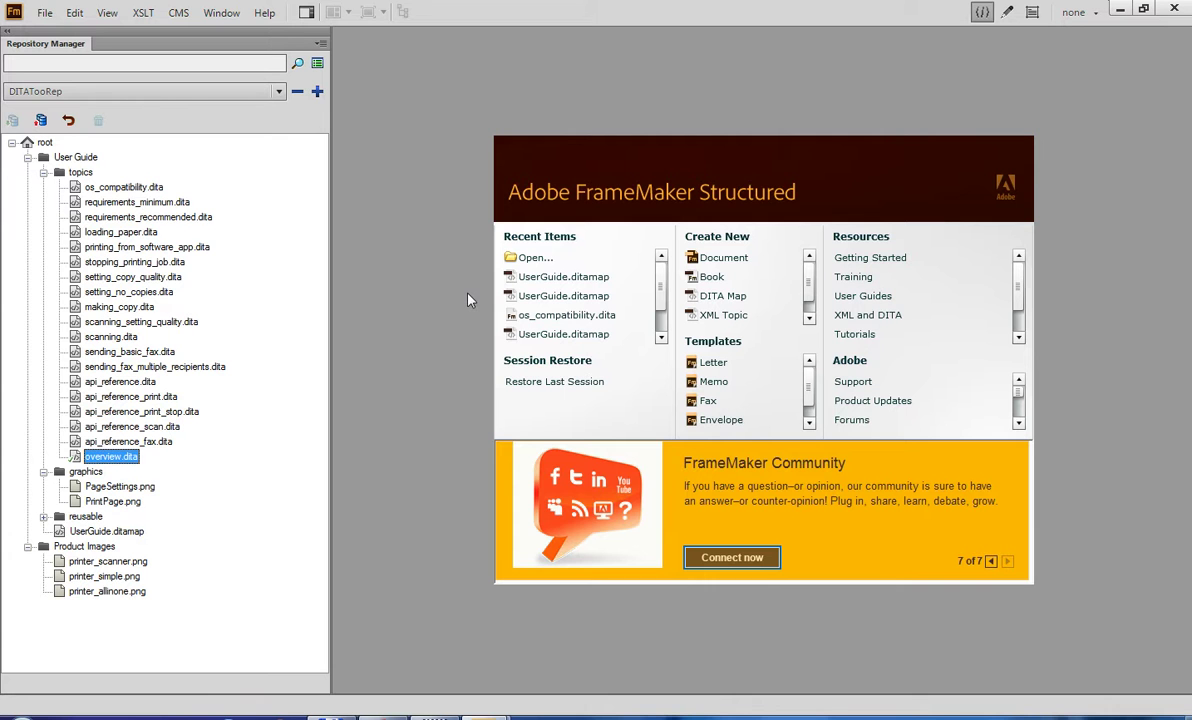
pyautogui.rightClick(157, 558)
pyautogui.click(220, 347)
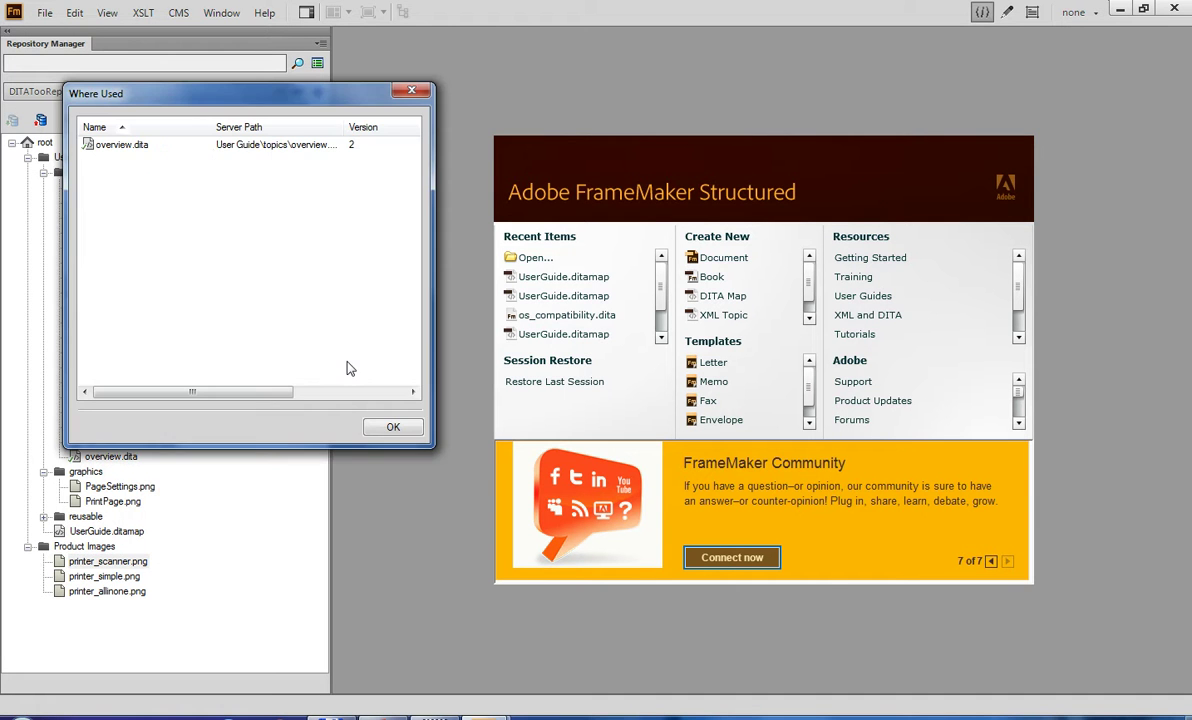
pyautogui.click(390, 428)
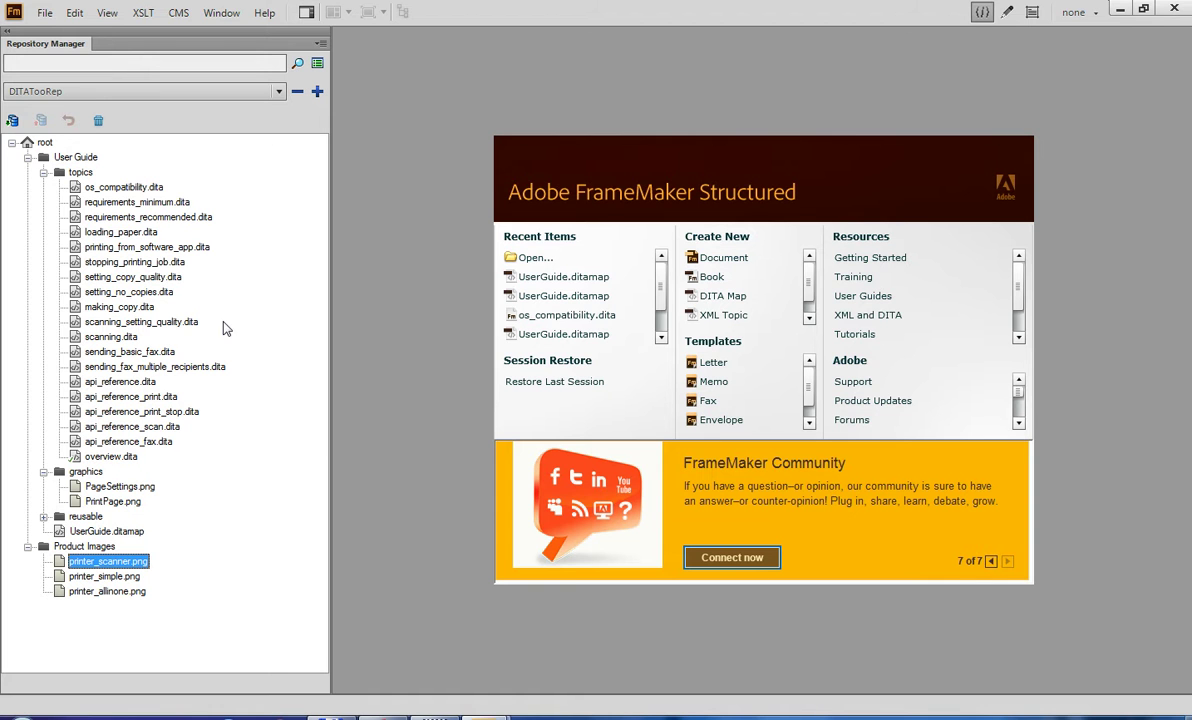
pyautogui.rightClick(103, 457)
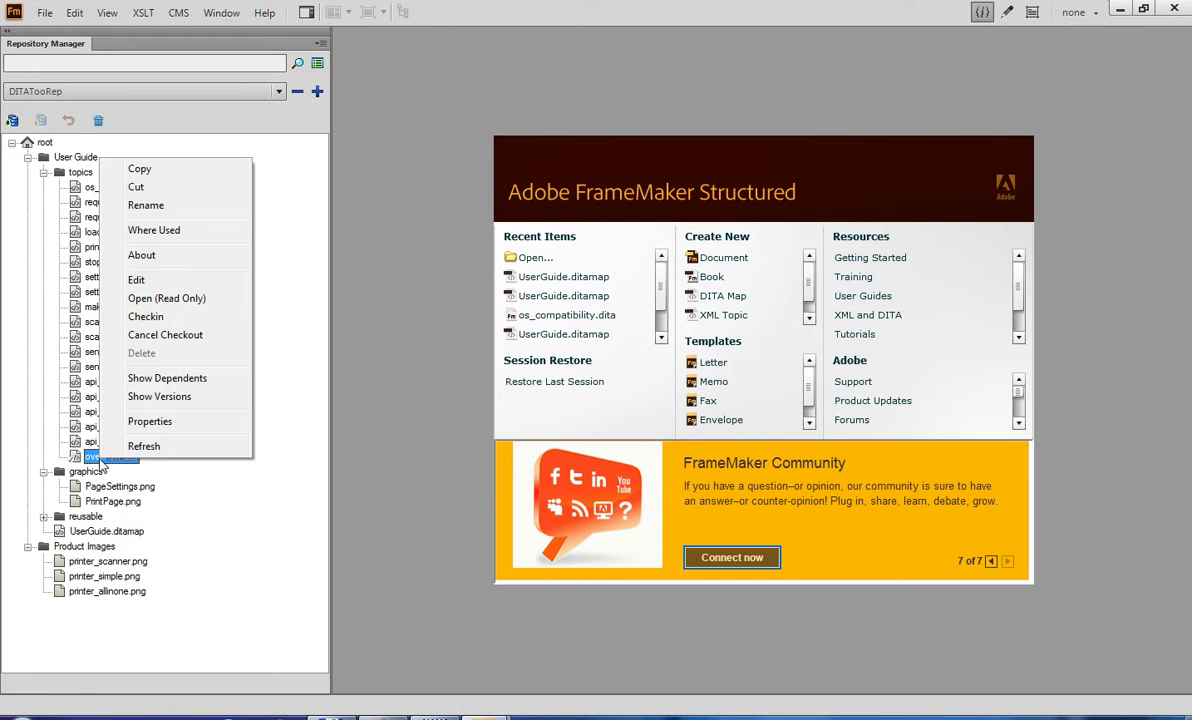
pyautogui.click(200, 378)
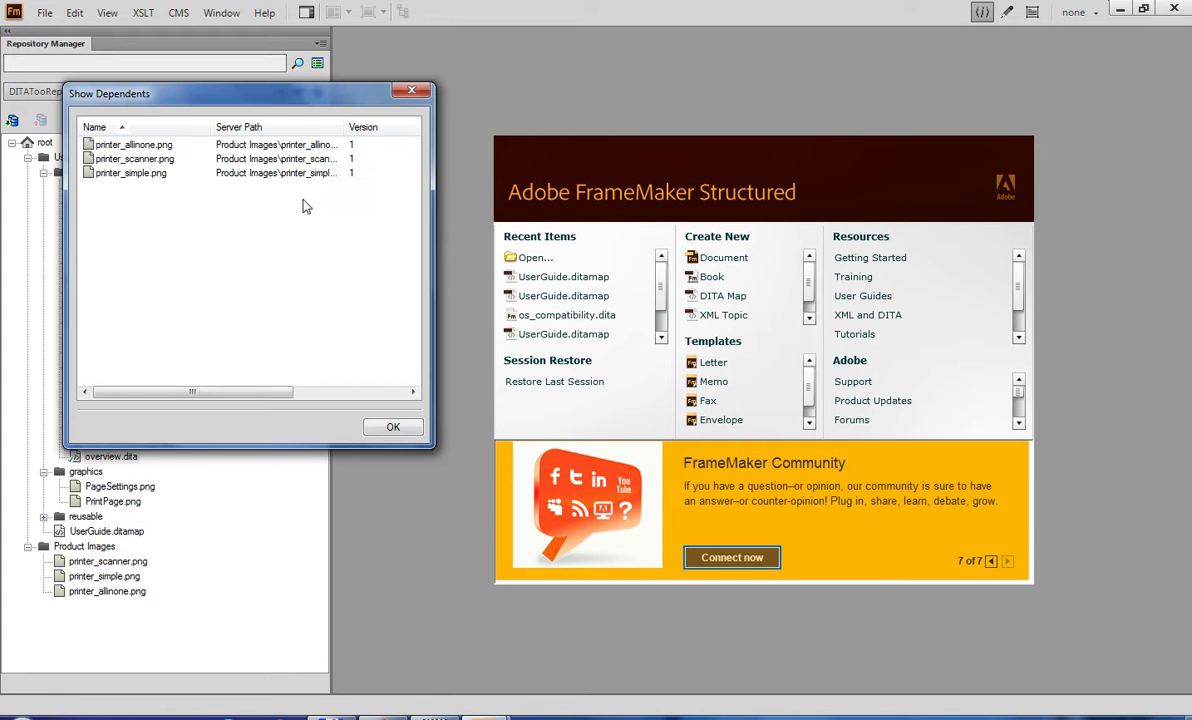
pyautogui.click(391, 428)
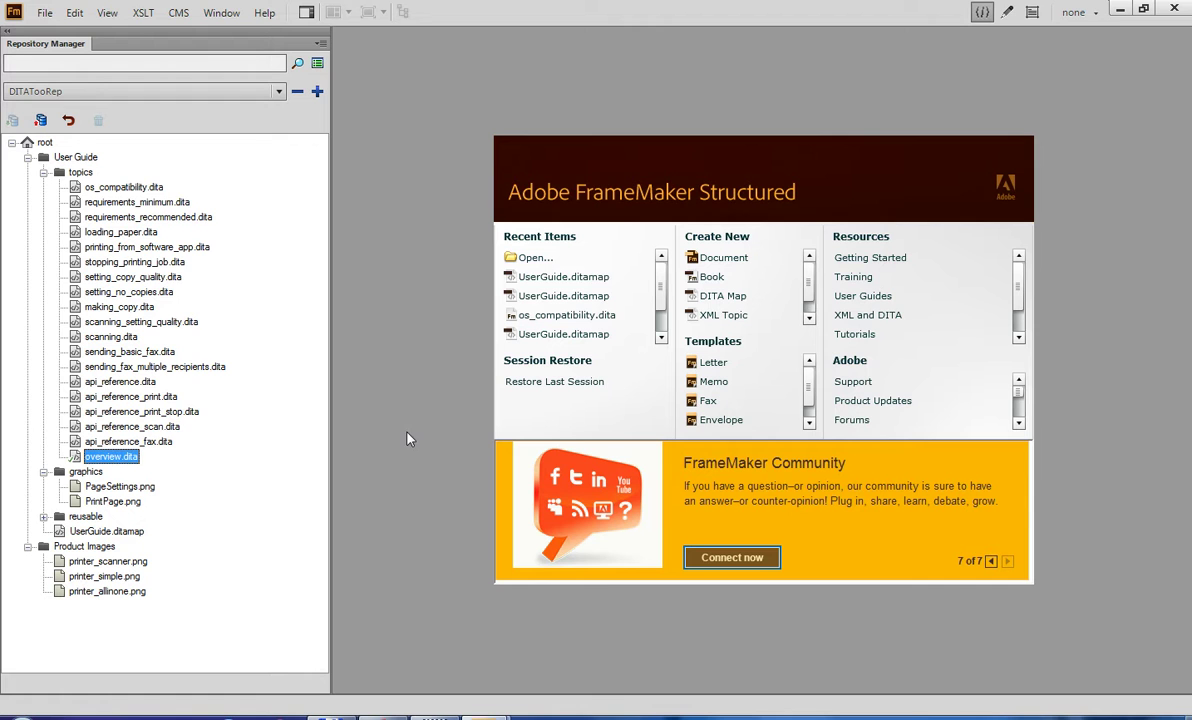
# Check out os_compatibility.dita from the repository and open it in the formatted authoring view
pyautogui.rightClick(145, 186)
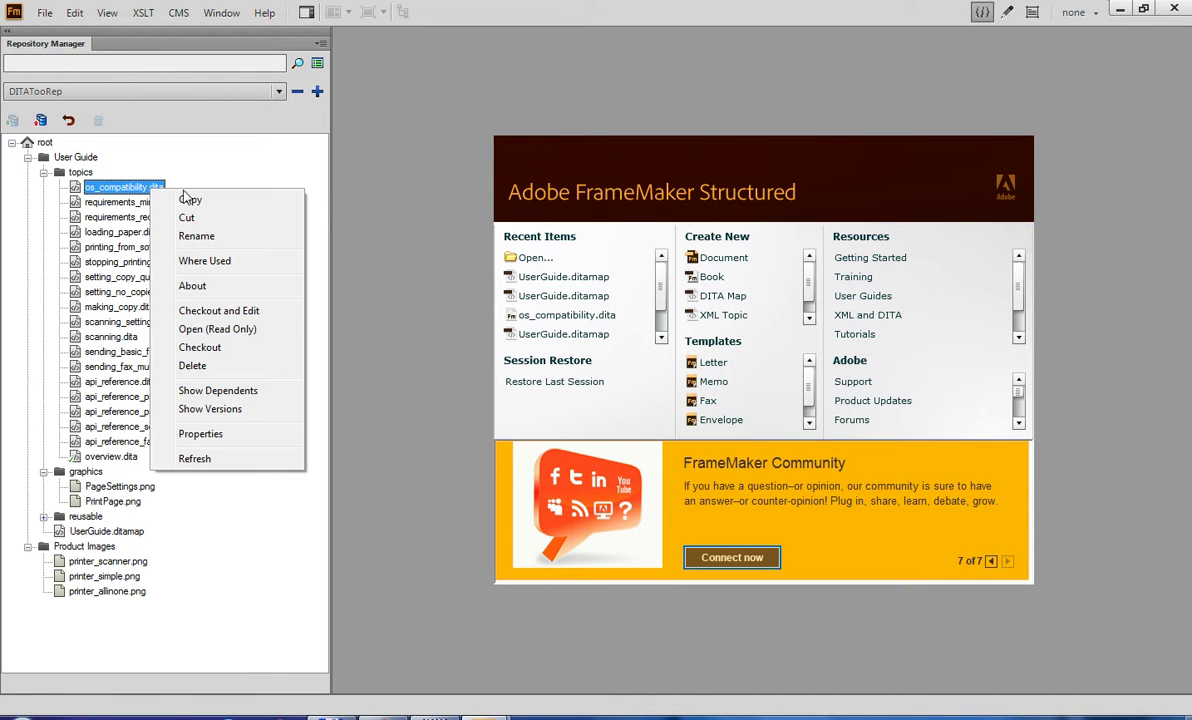
pyautogui.click(270, 315)
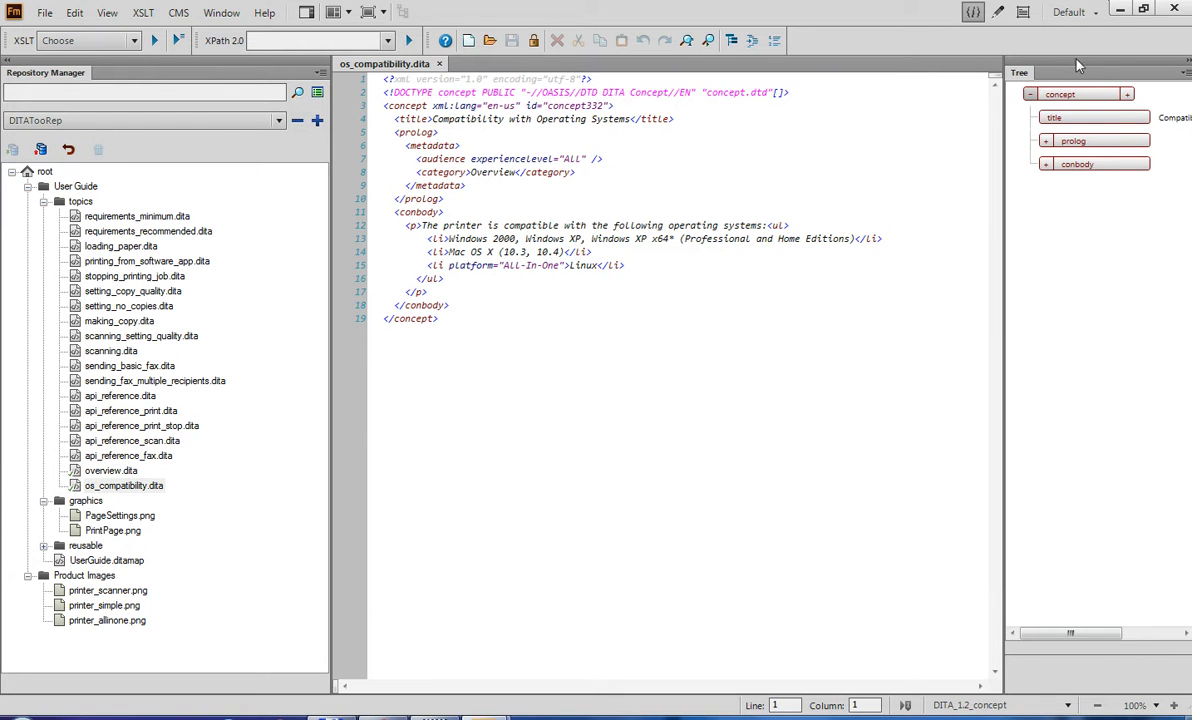
pyautogui.click(1022, 12)
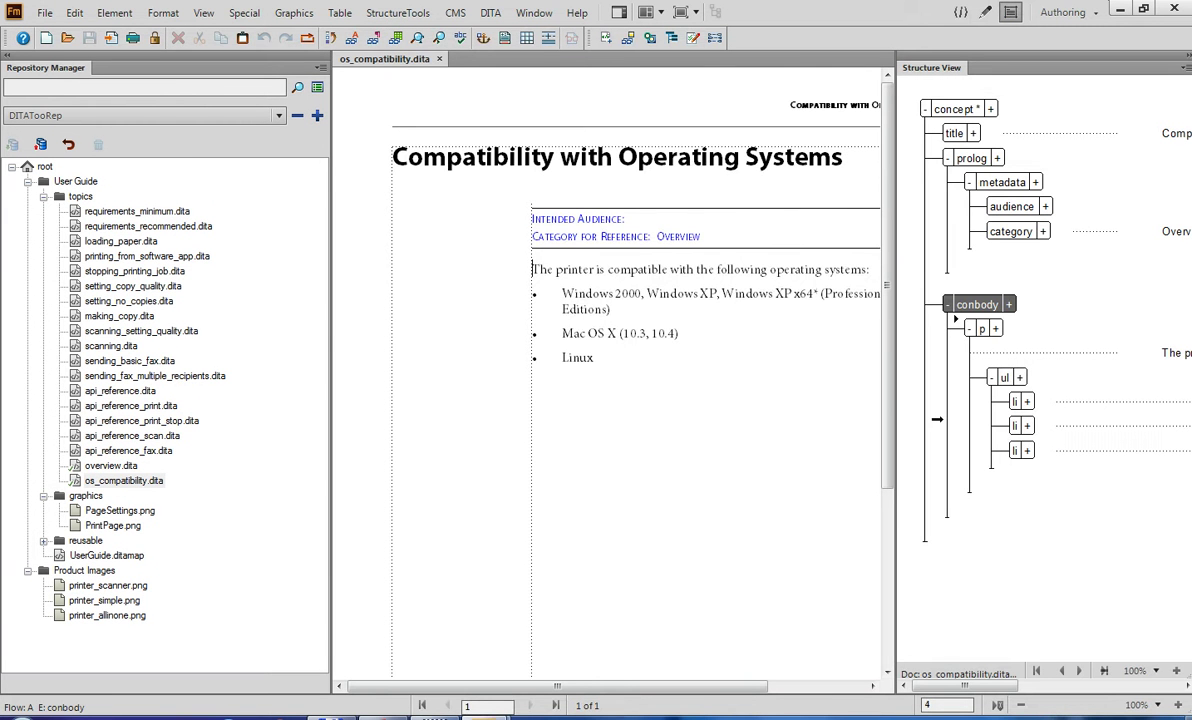
# Insert a fig element under conbody and begin an image element inside it
pyautogui.hotkey('ctrl', '1')
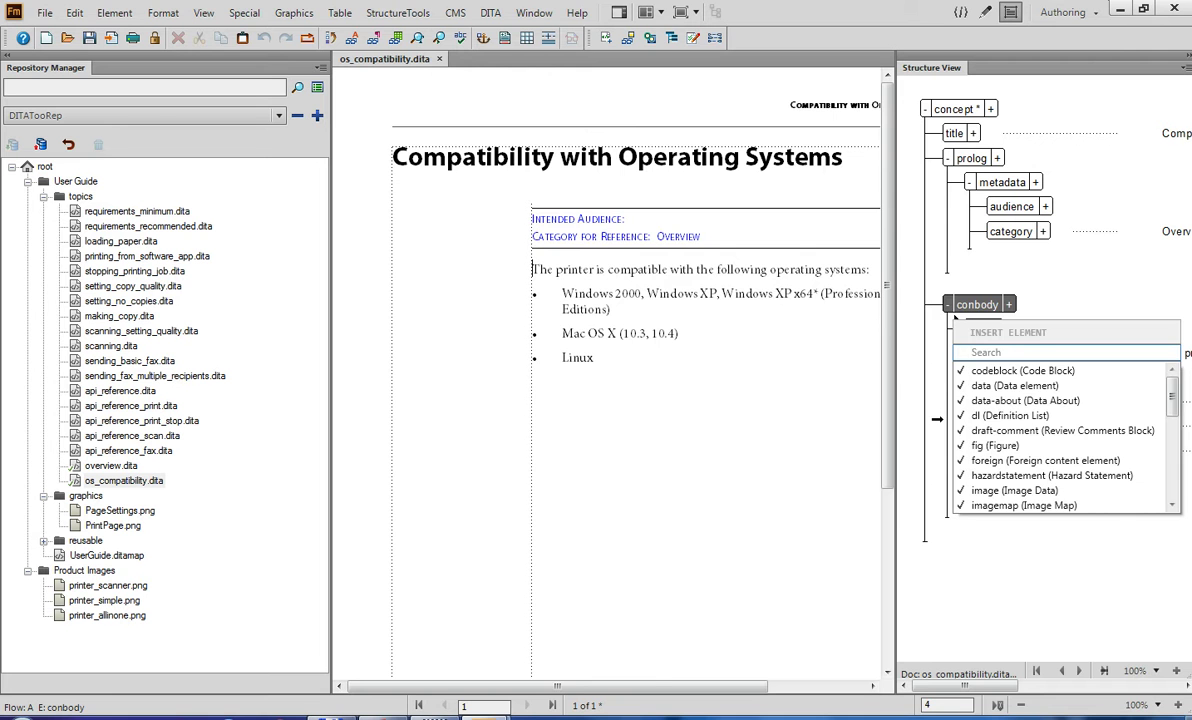
pyautogui.write('fig')
pyautogui.press('Return')
pyautogui.hotkey('ctrl', '1')
pyautogui.write('image')
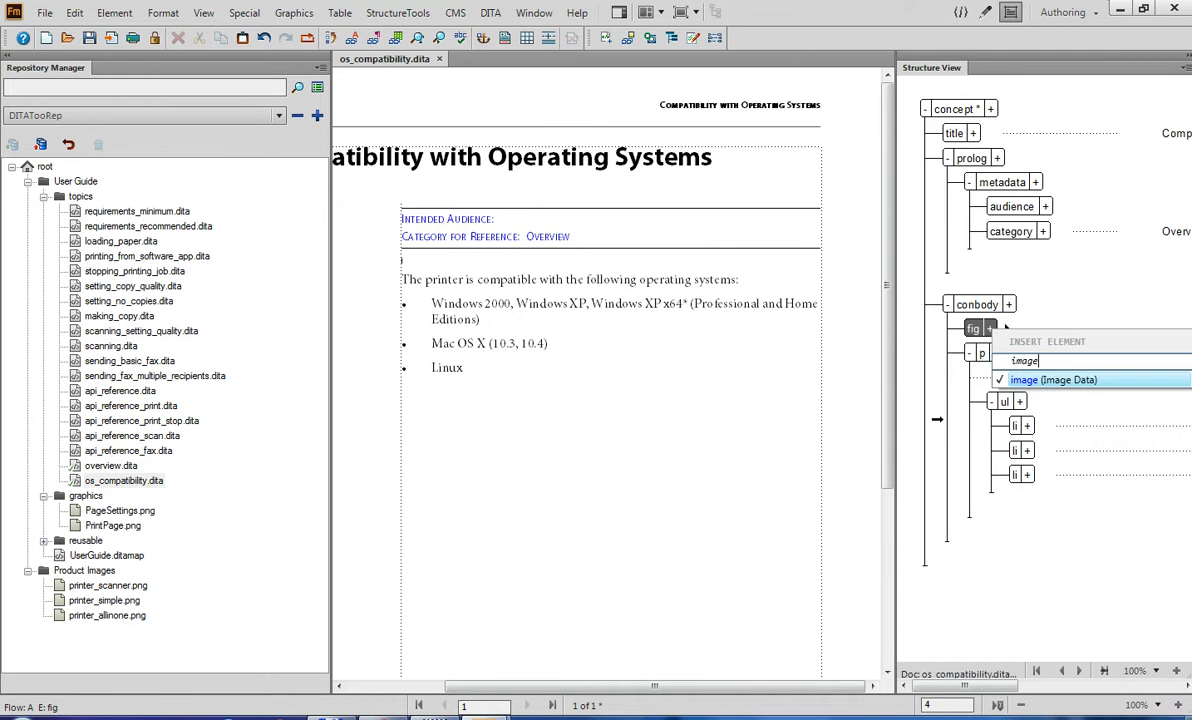
pyautogui.press('Return')
# Reference printer_allinone.png from the repository's Product Images folder and import it at 96 dpi
pyautogui.click(735, 250)
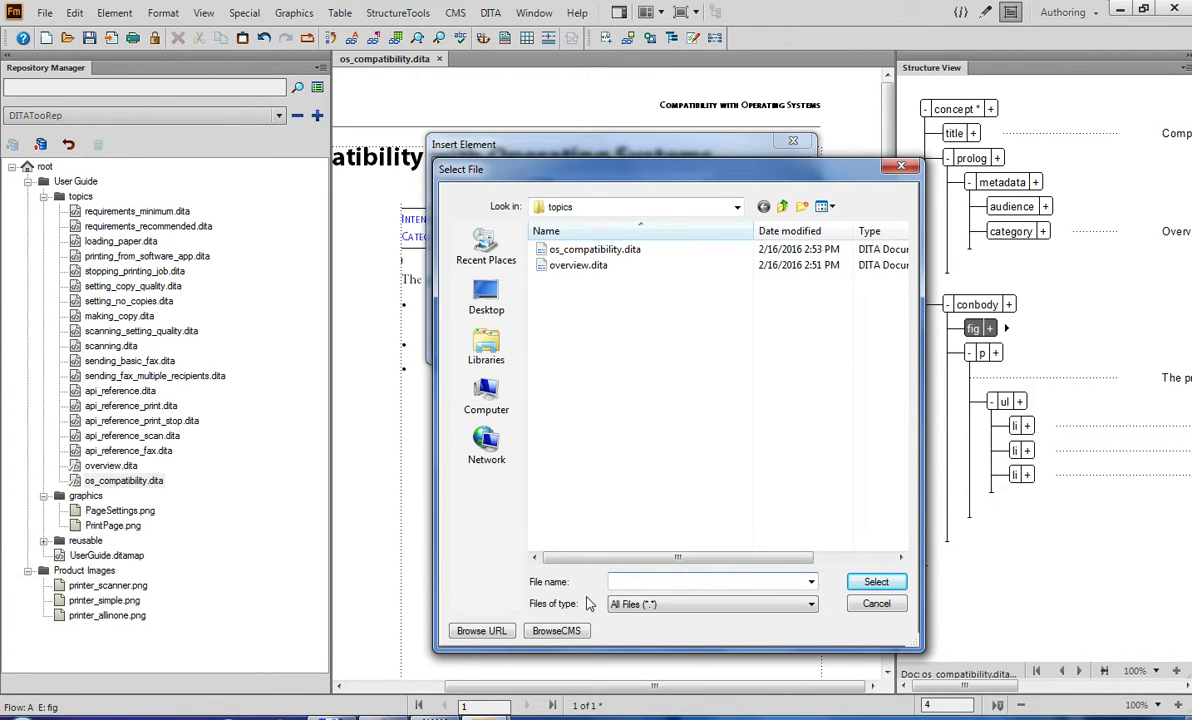
pyautogui.click(556, 630)
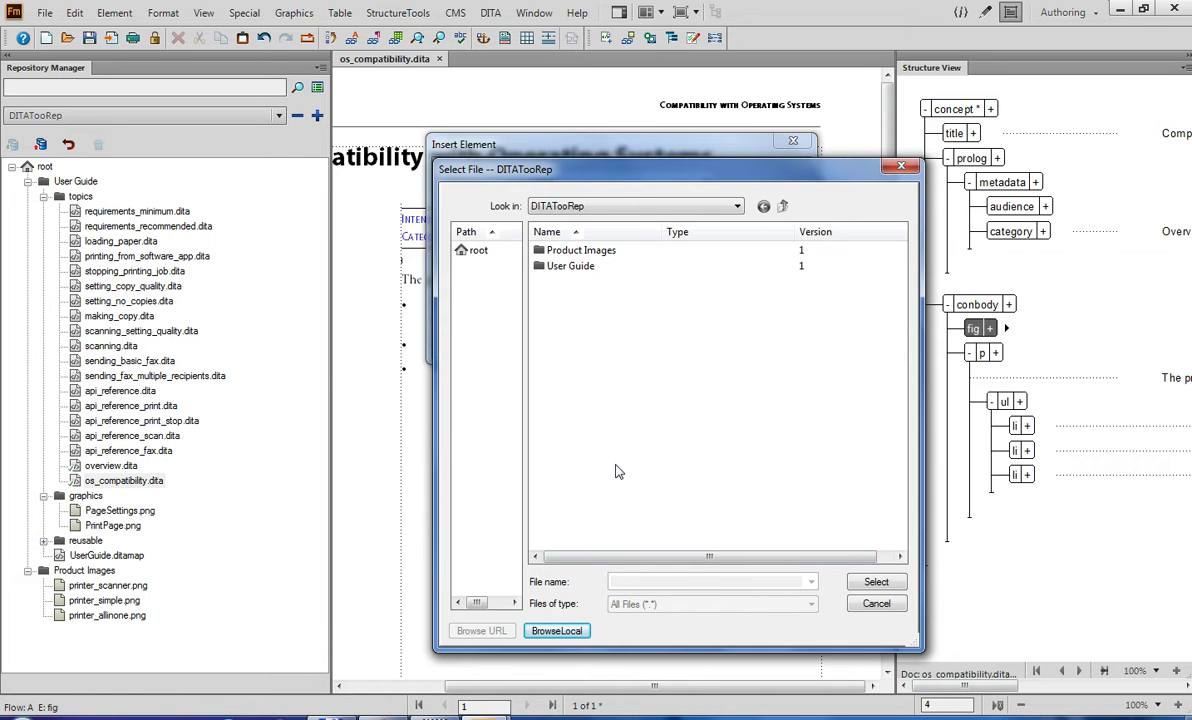
pyautogui.doubleClick(565, 248)
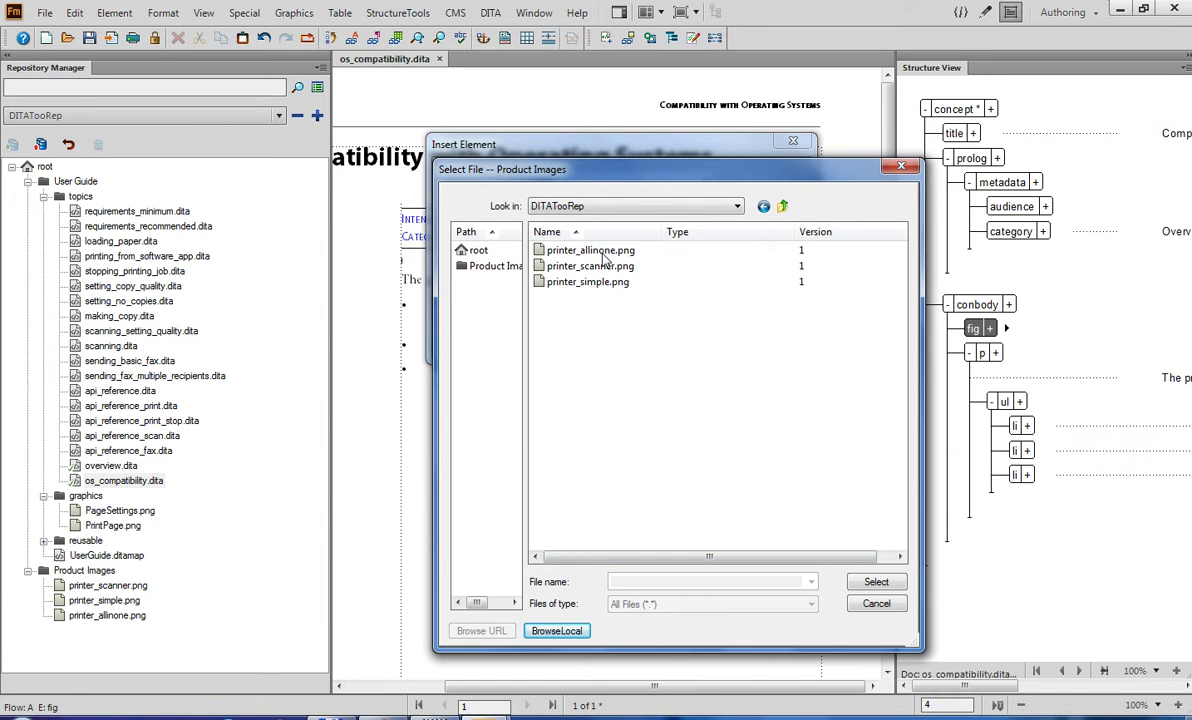
pyautogui.click(603, 254)
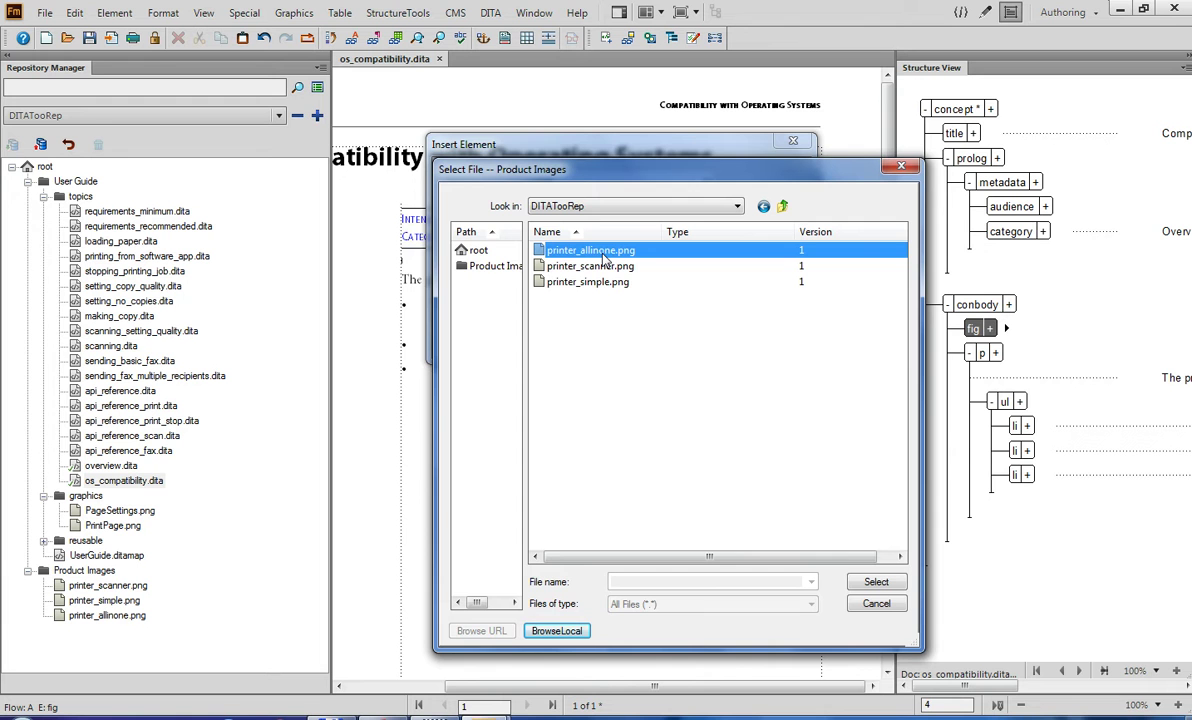
pyautogui.click(868, 582)
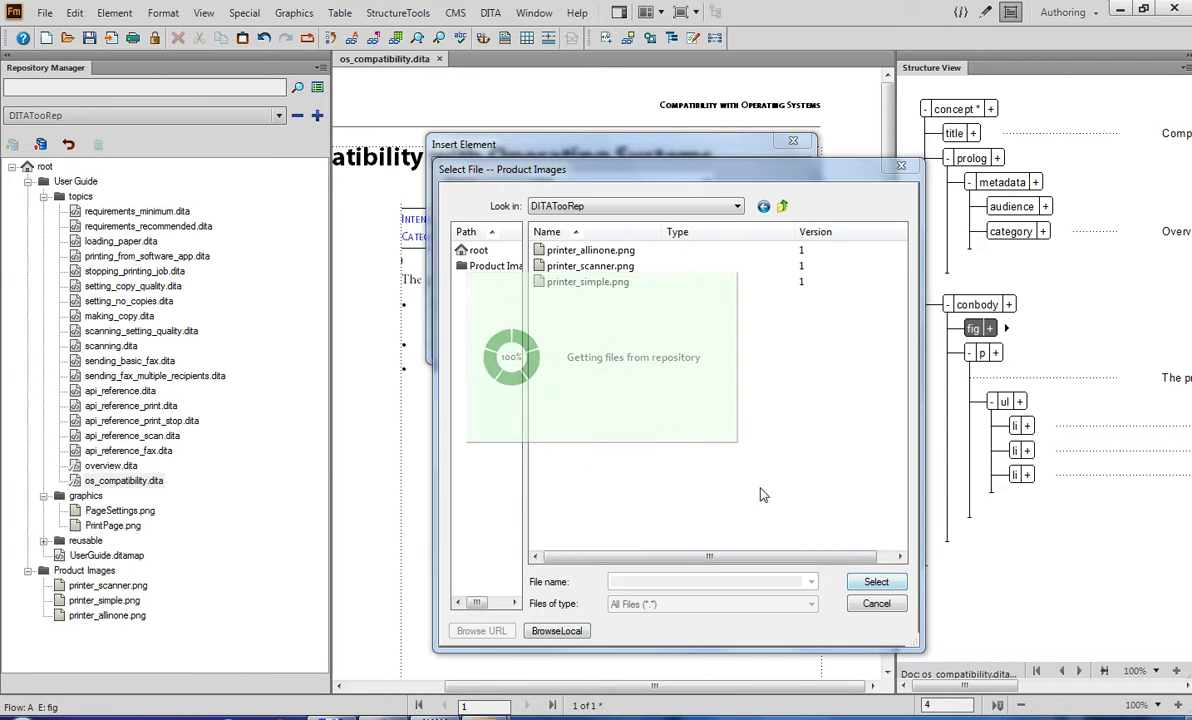
pyautogui.click(700, 336)
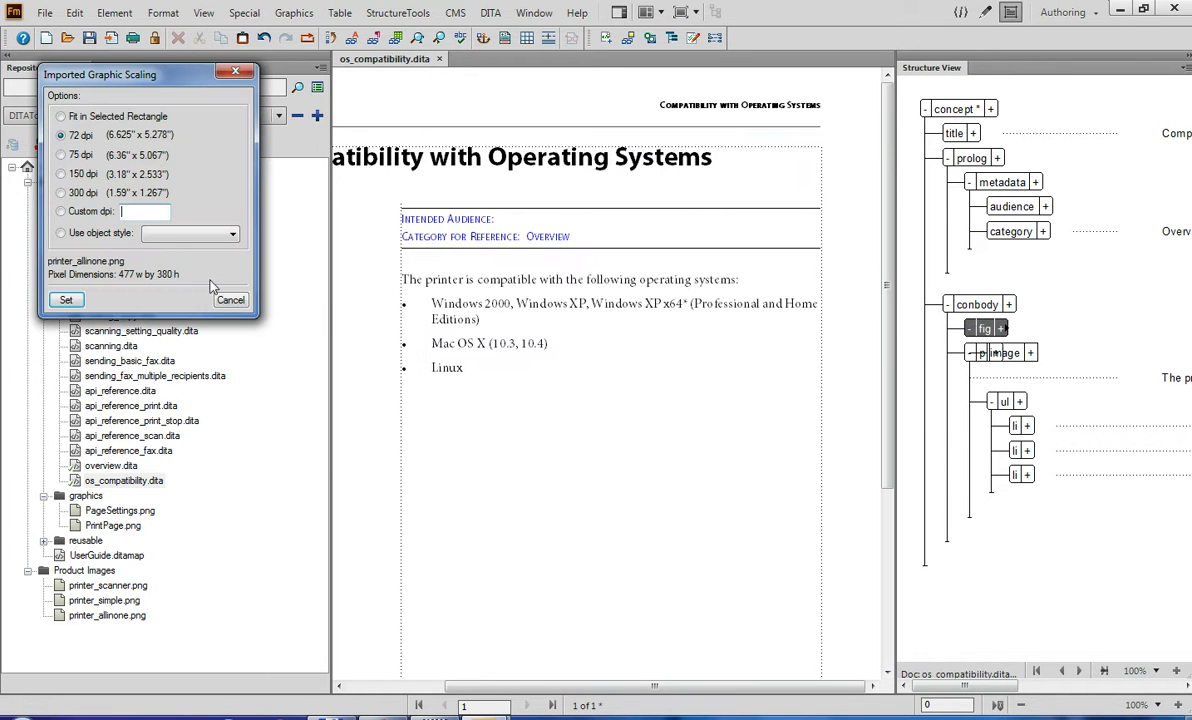
pyautogui.write('96')
pyautogui.click(70, 299)
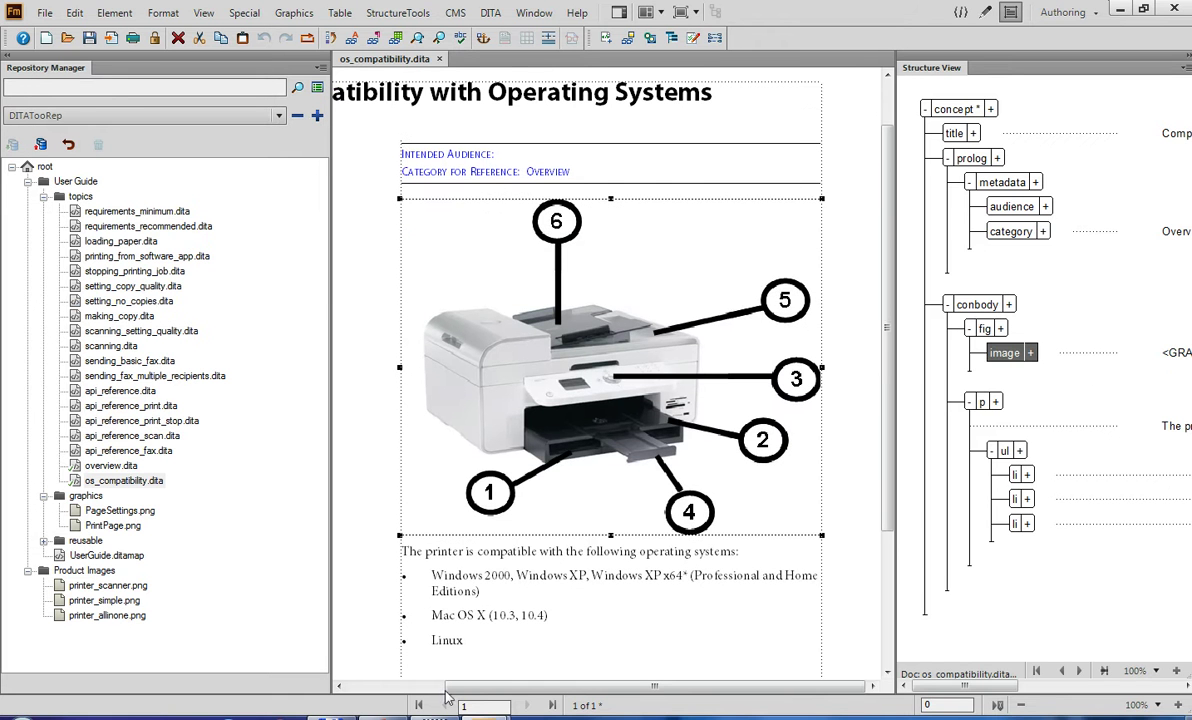
# Save and close os_compatibility.dita, then check it in as 'a new image added.', skipping the existing image
pyautogui.click(89, 37)
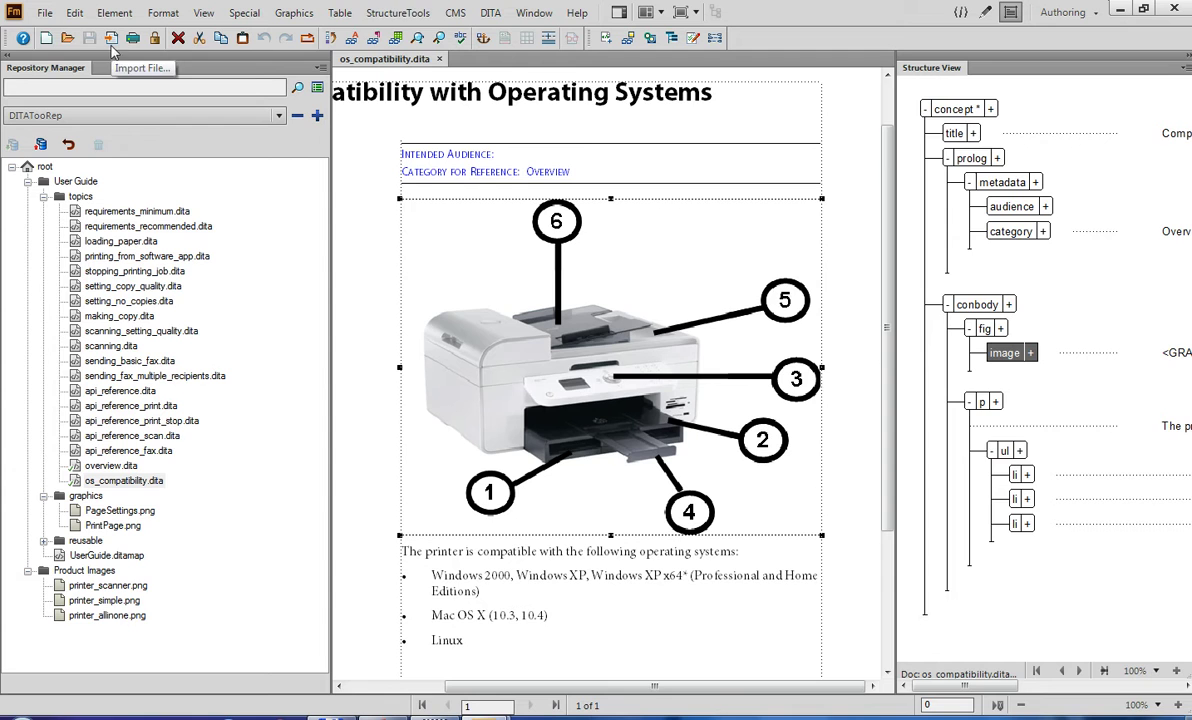
pyautogui.click(438, 59)
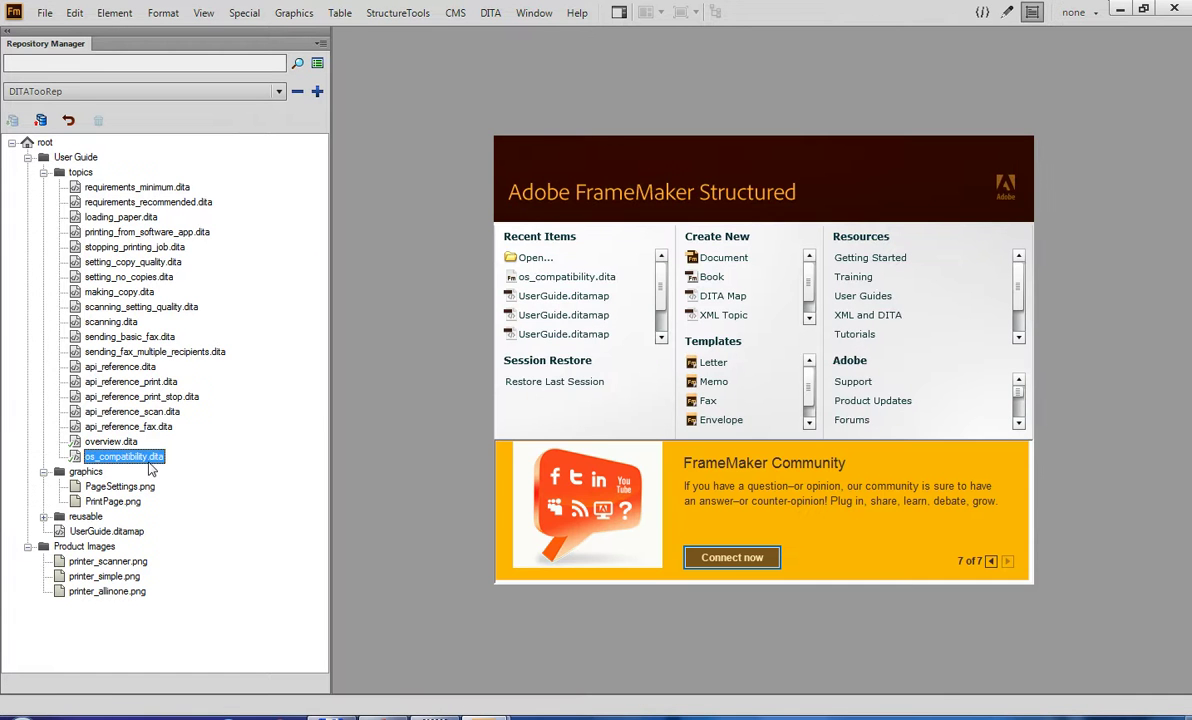
pyautogui.rightClick(149, 457)
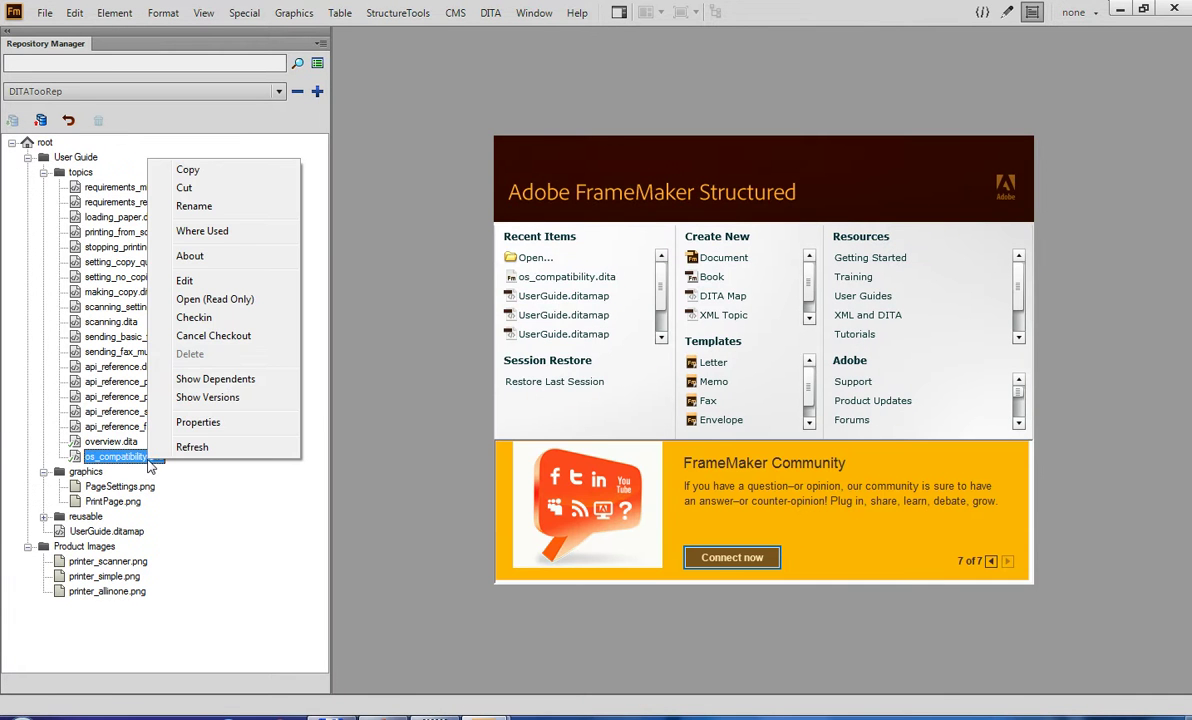
pyautogui.click(254, 318)
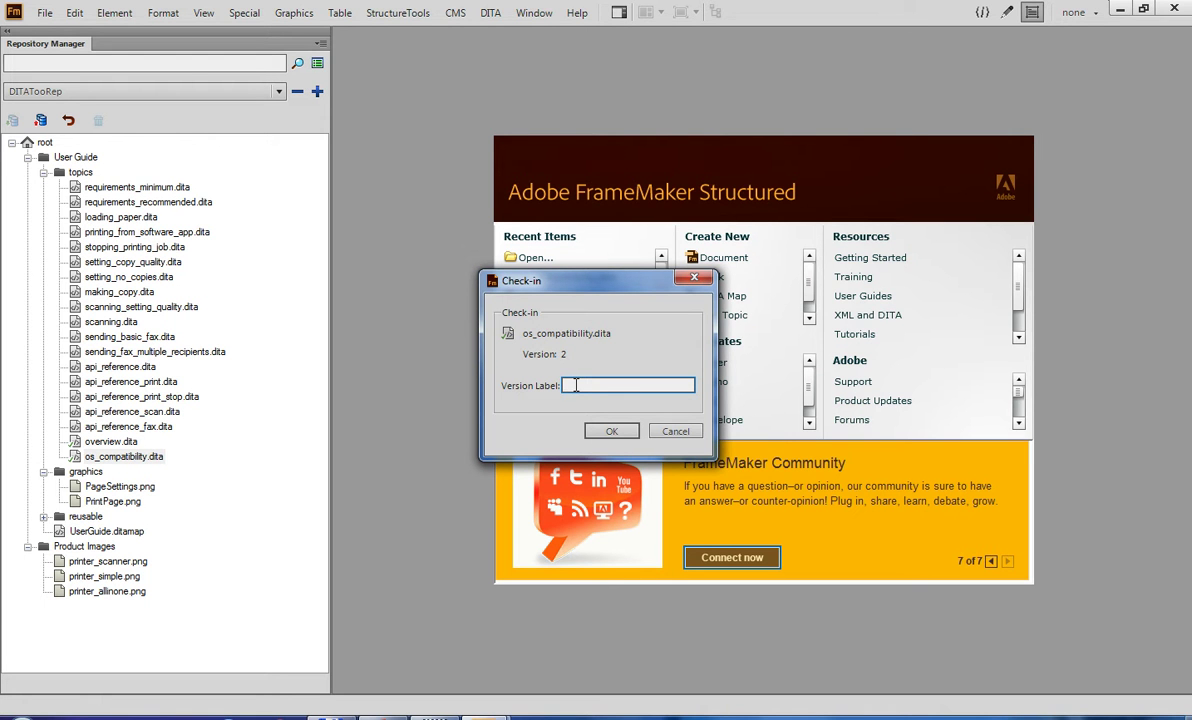
pyautogui.write('a new image added.')
pyautogui.click(609, 431)
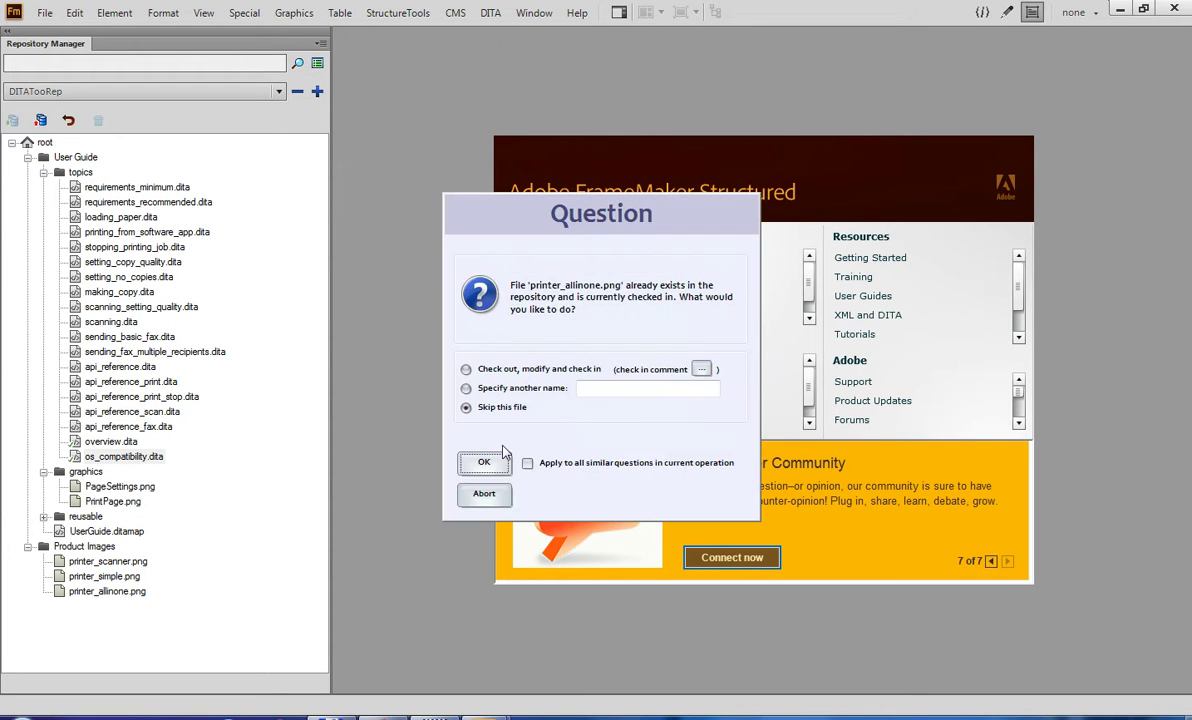
pyautogui.click(528, 459)
pyautogui.click(497, 465)
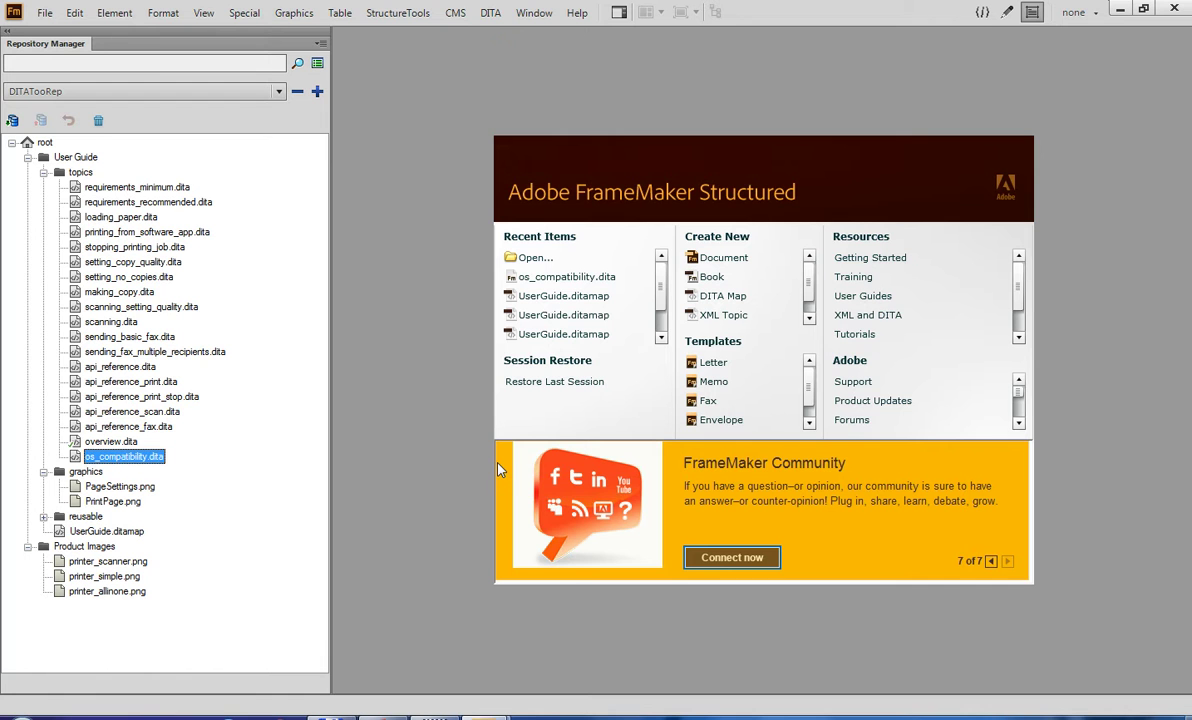
# Open UserGuide.ditamap from the repository as read-only
pyautogui.click(140, 531)
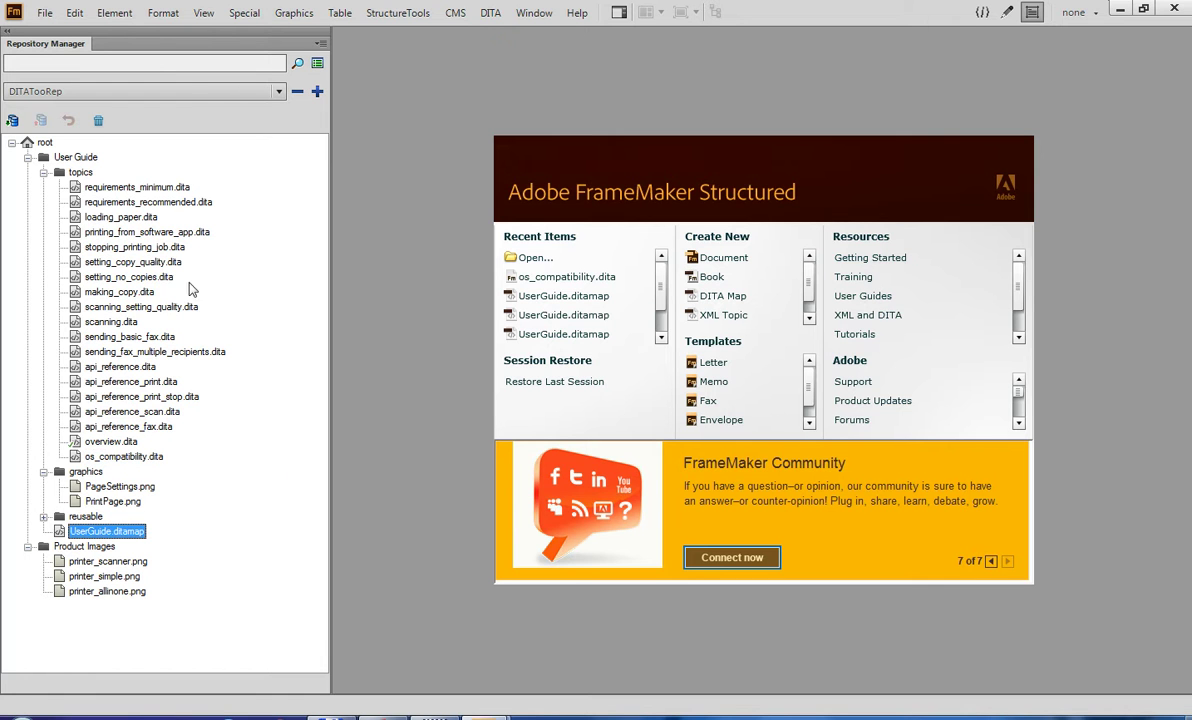
pyautogui.rightClick(108, 529)
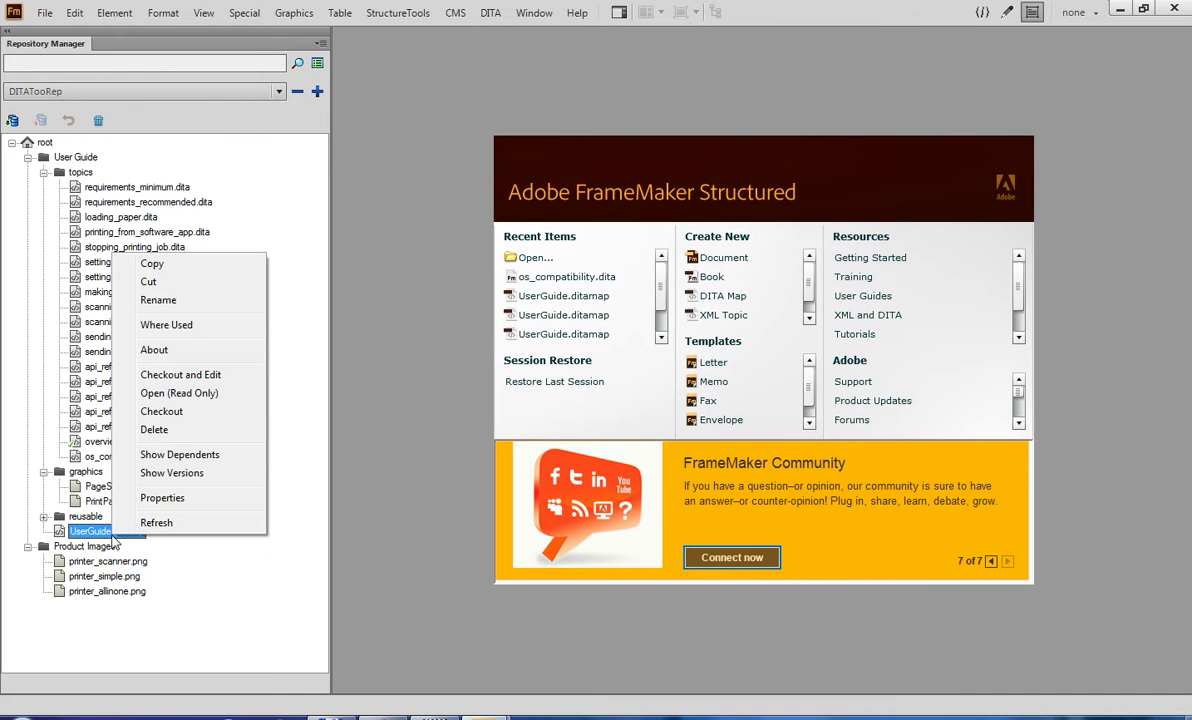
pyautogui.click(217, 396)
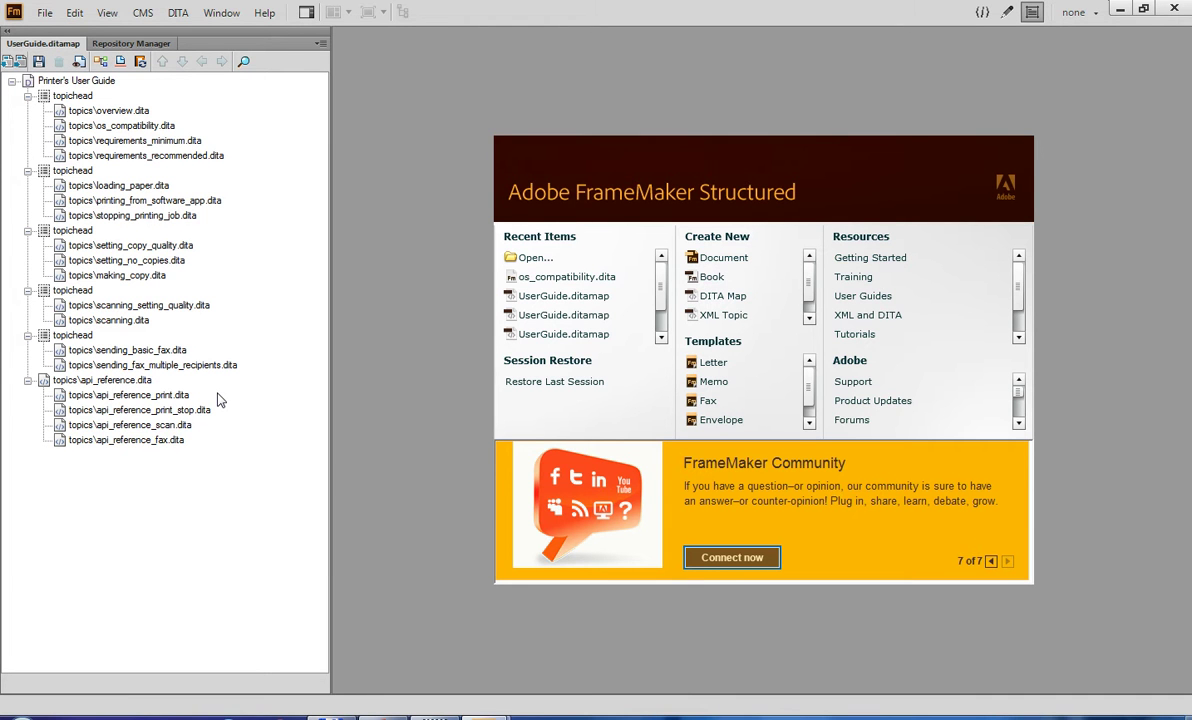
# Save the map as PDF named UserGuide, with the generated PDF set to open in Acrobat
pyautogui.click(55, 14)
pyautogui.click(46, 13)
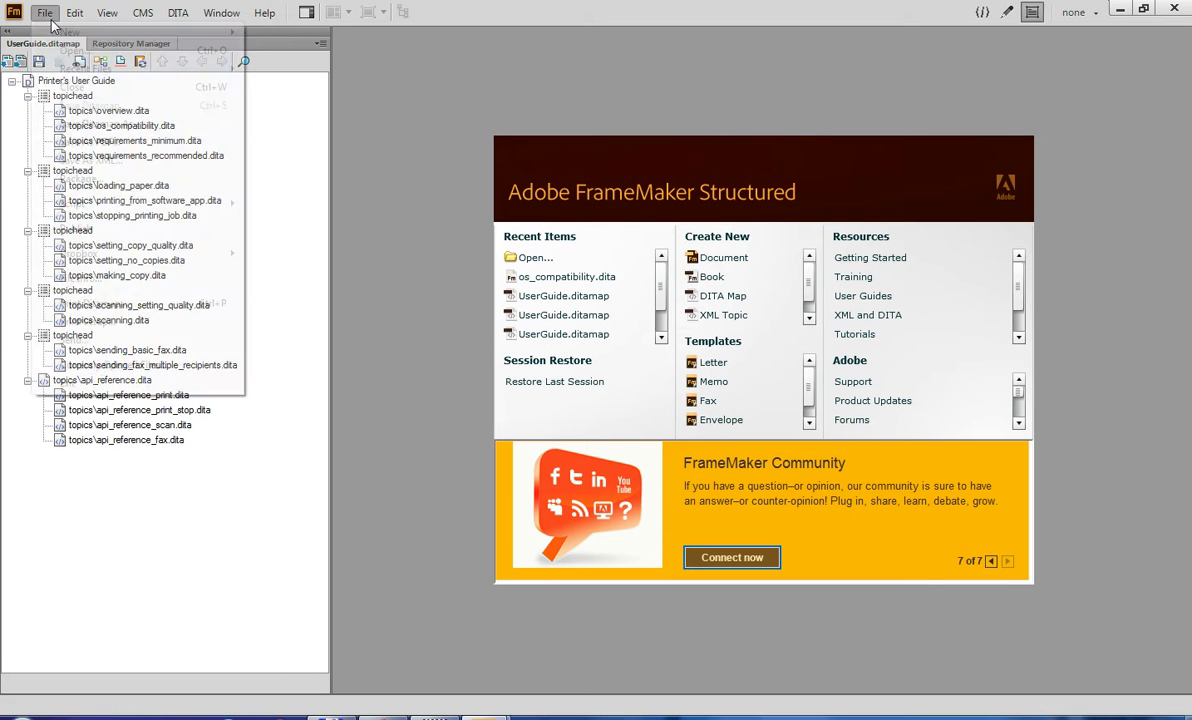
pyautogui.click(46, 13)
pyautogui.click(97, 124)
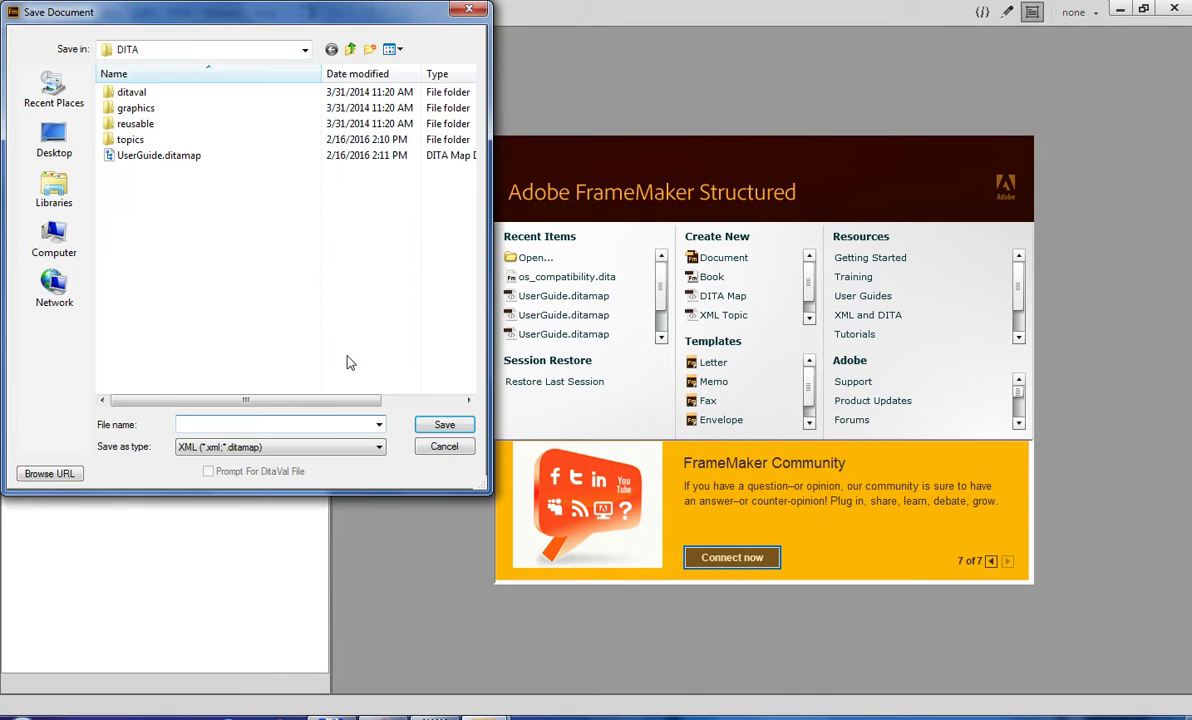
pyautogui.click(368, 448)
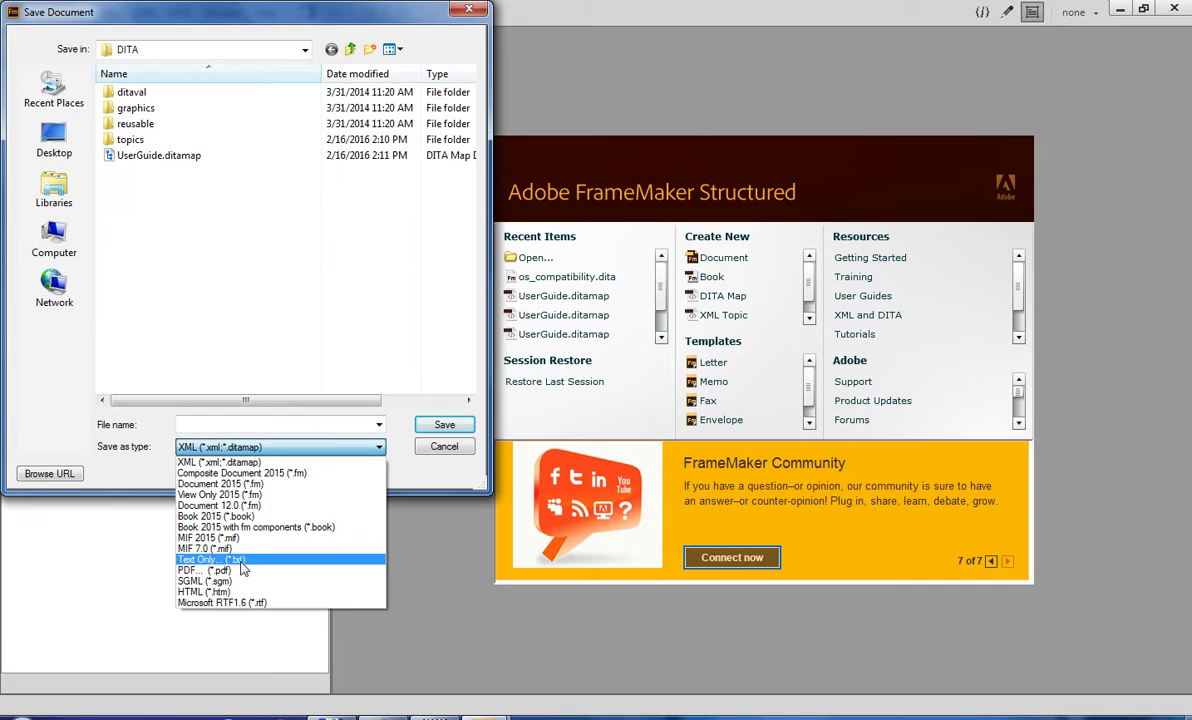
pyautogui.click(215, 566)
pyautogui.click(231, 424)
pyautogui.write('U')
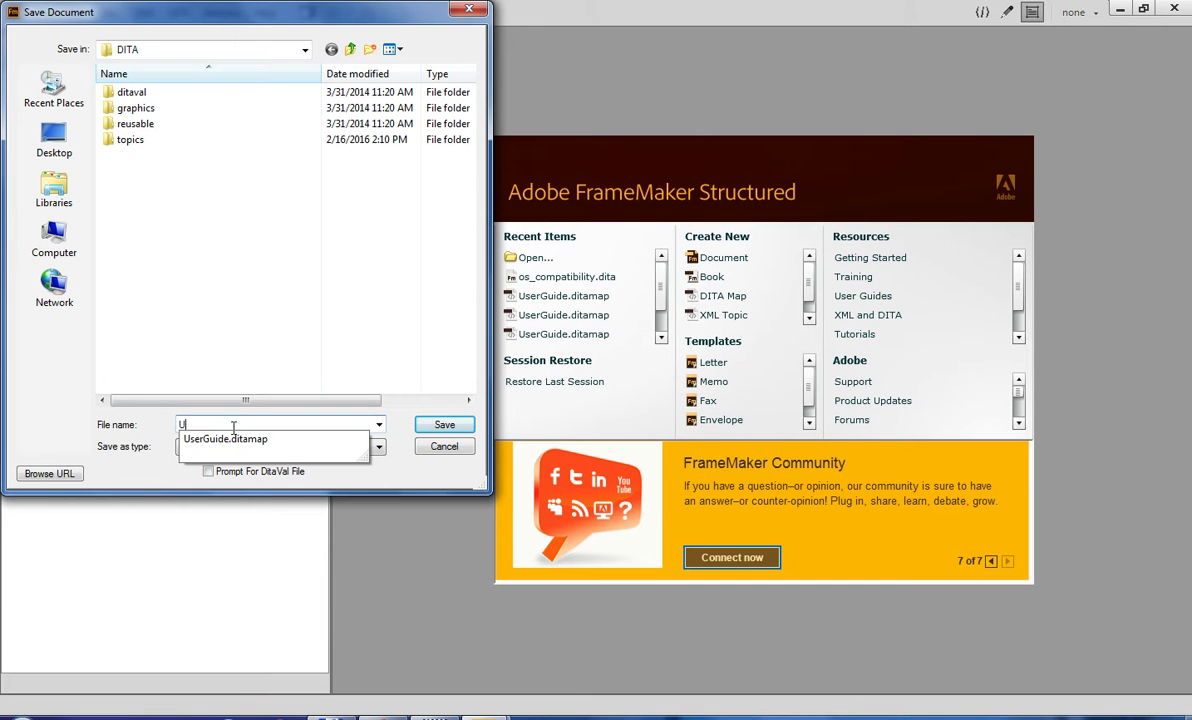
pyautogui.write('serGuide')
pyautogui.click(444, 425)
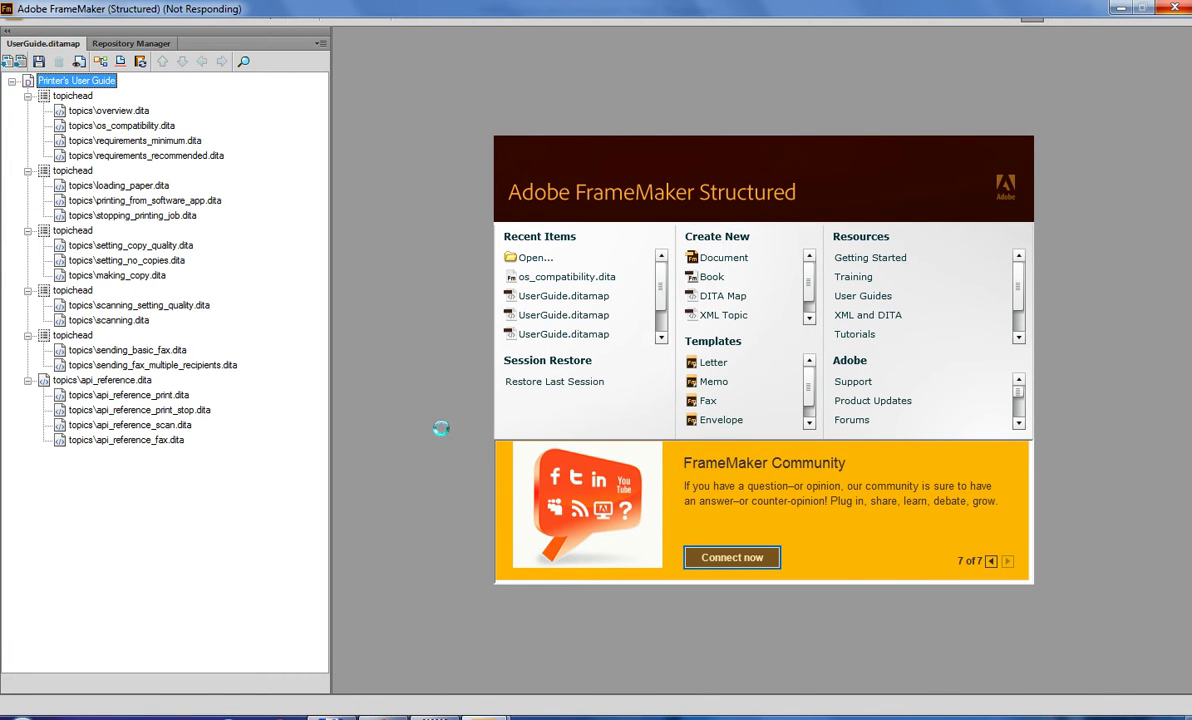
pyautogui.click(421, 276)
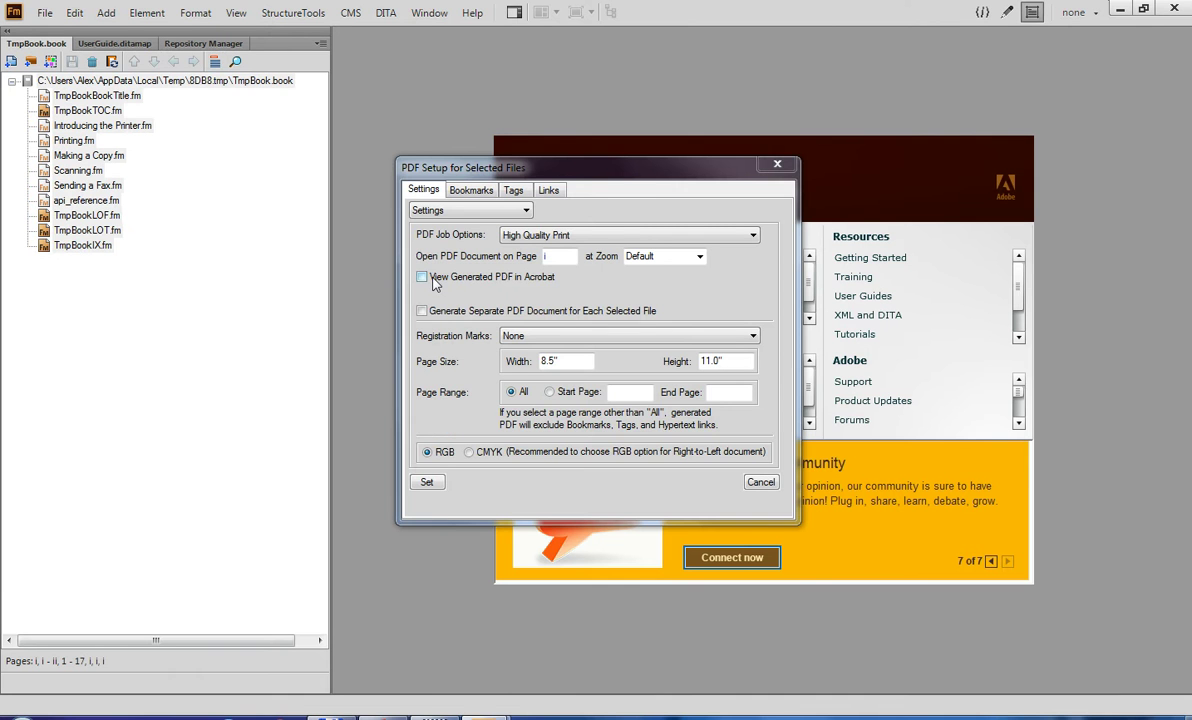
pyautogui.click(427, 482)
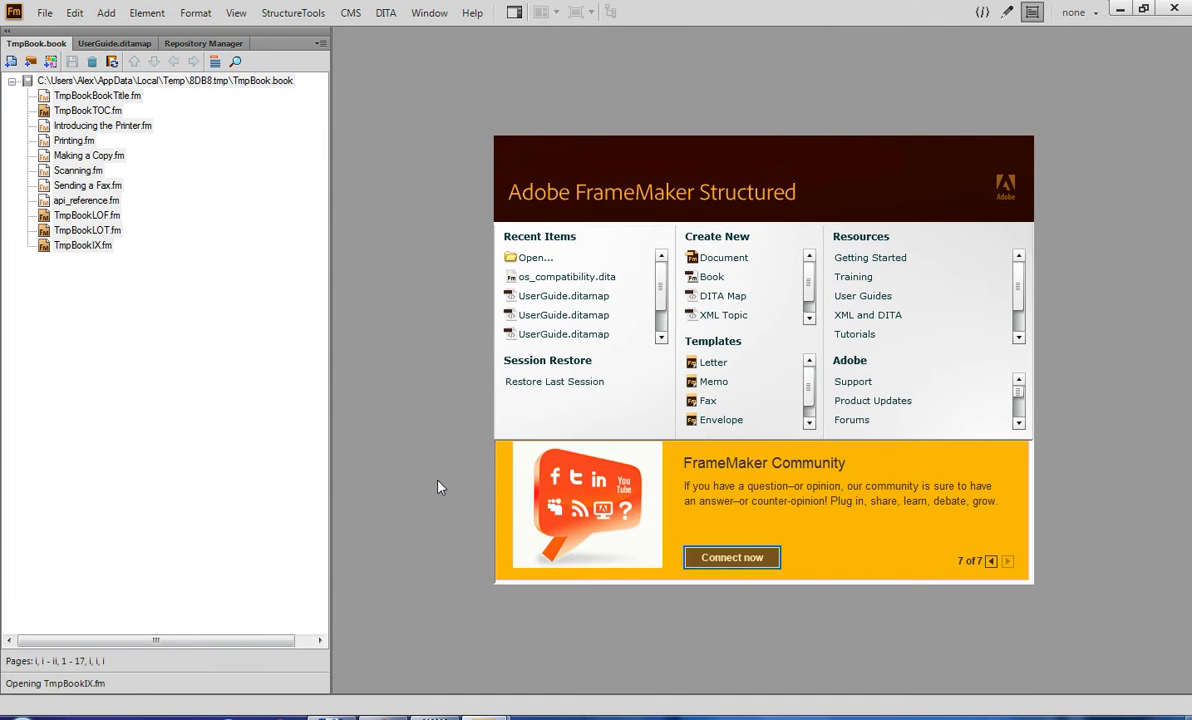